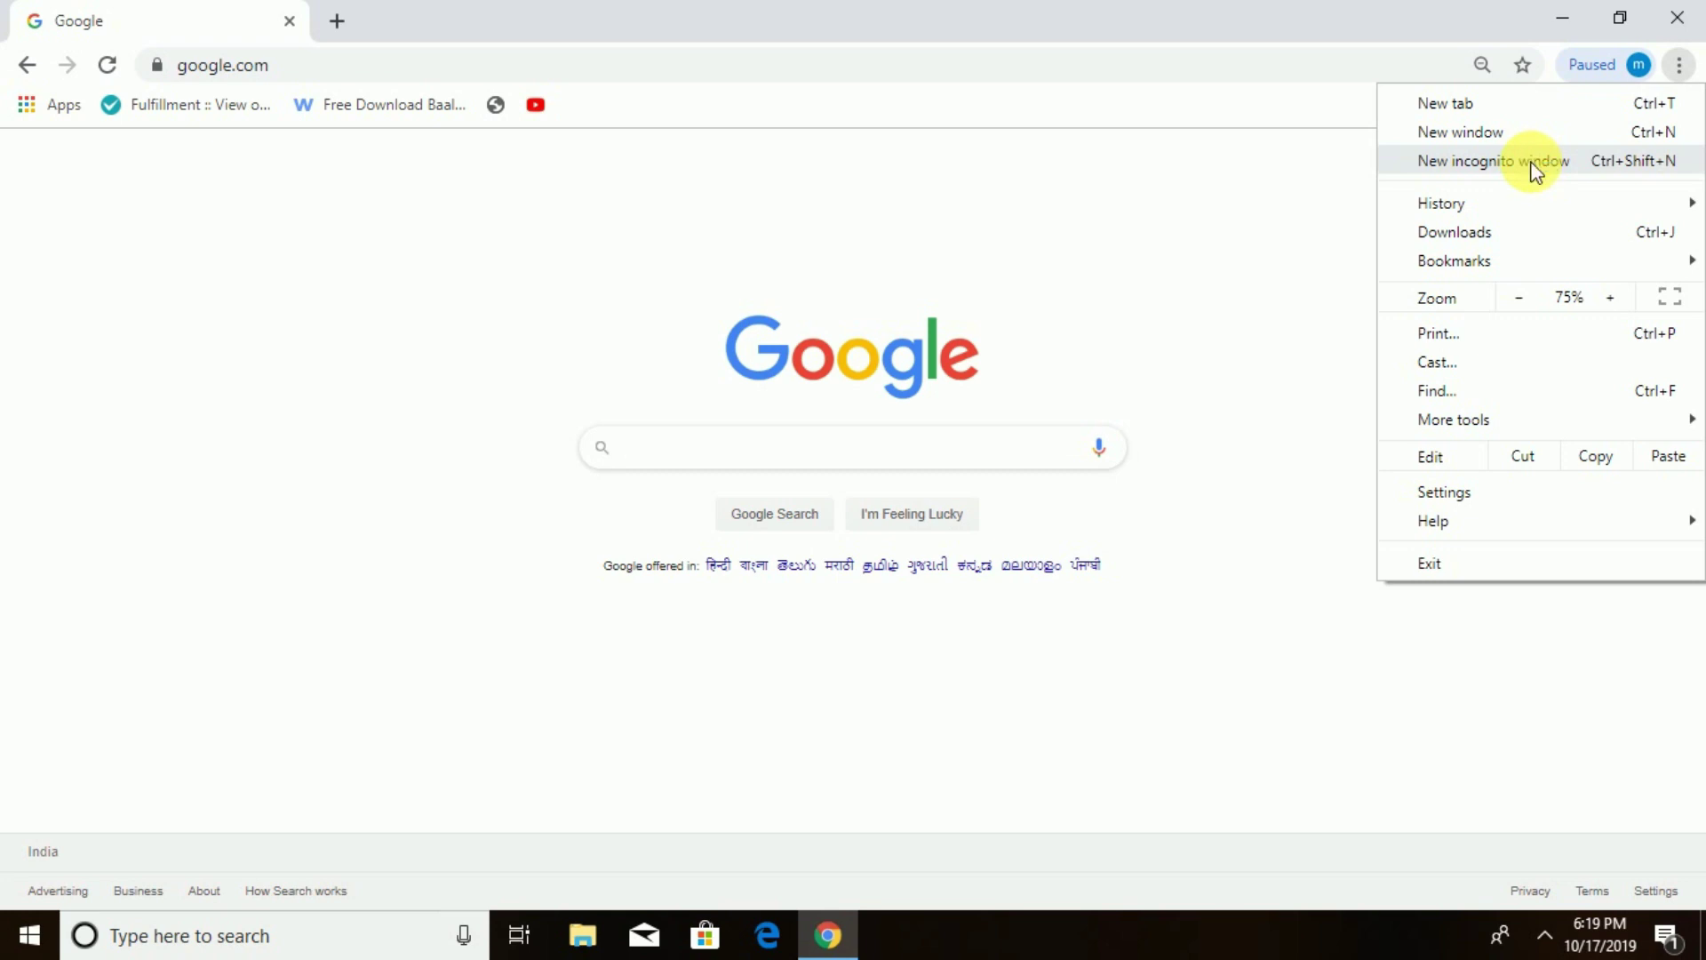
- Open an incognito Chrome window and search Google for 'hdfc net banking'
left_click(1530, 162)
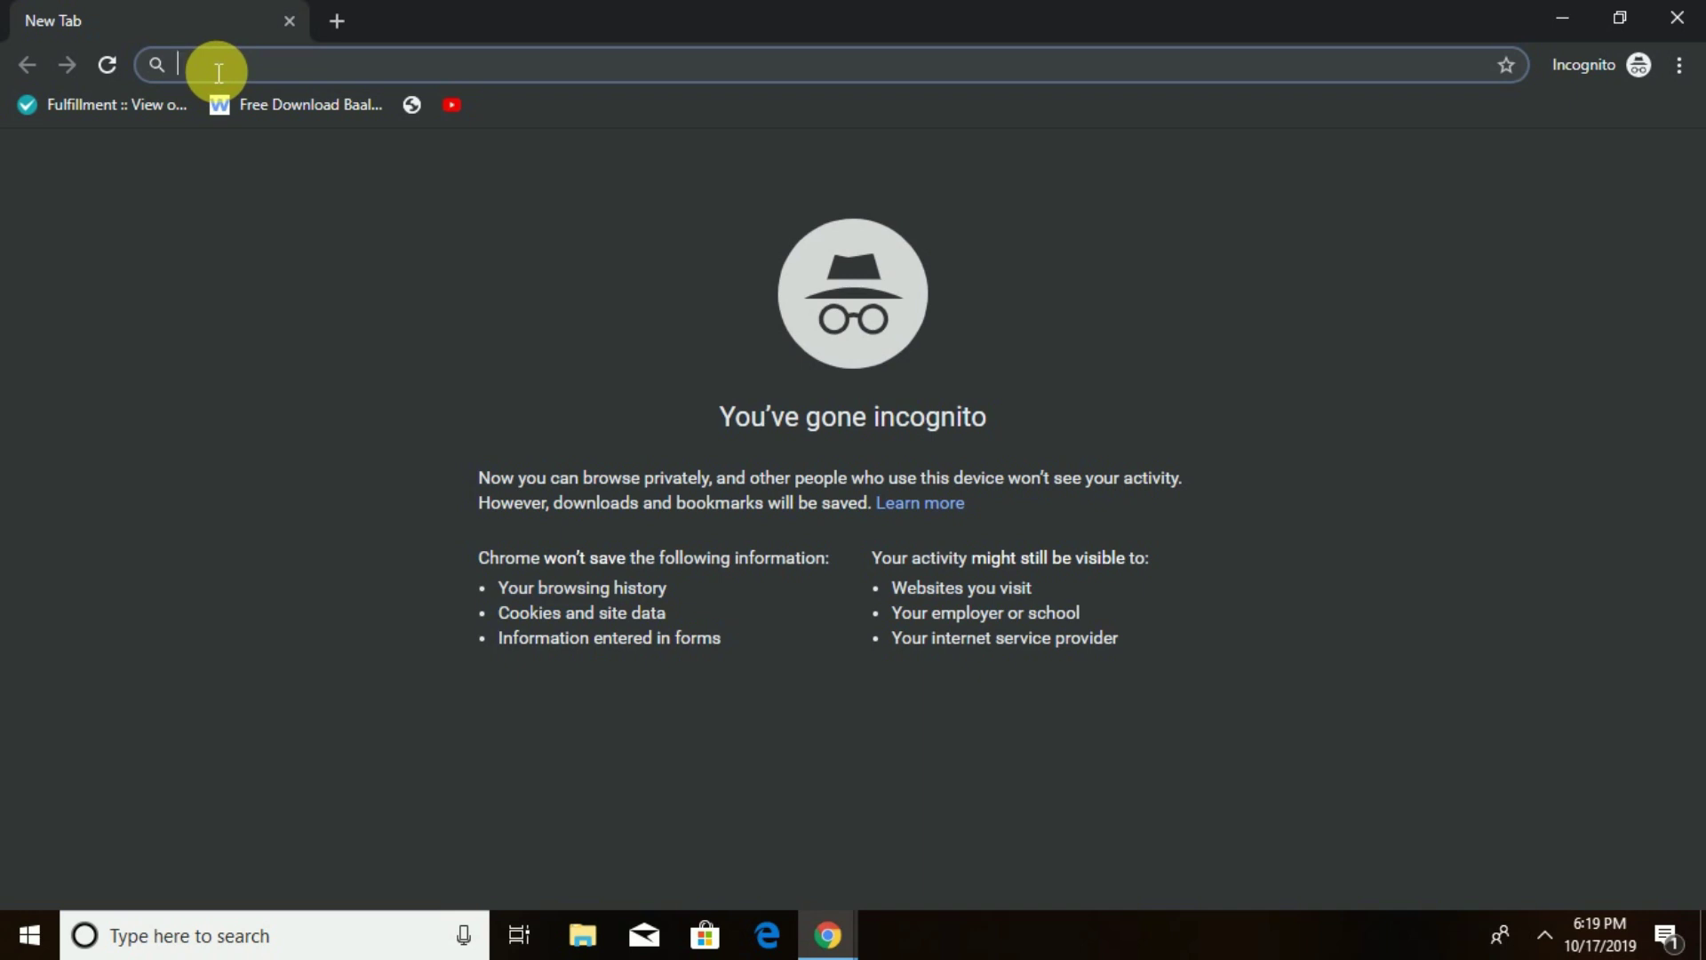
type("hd")
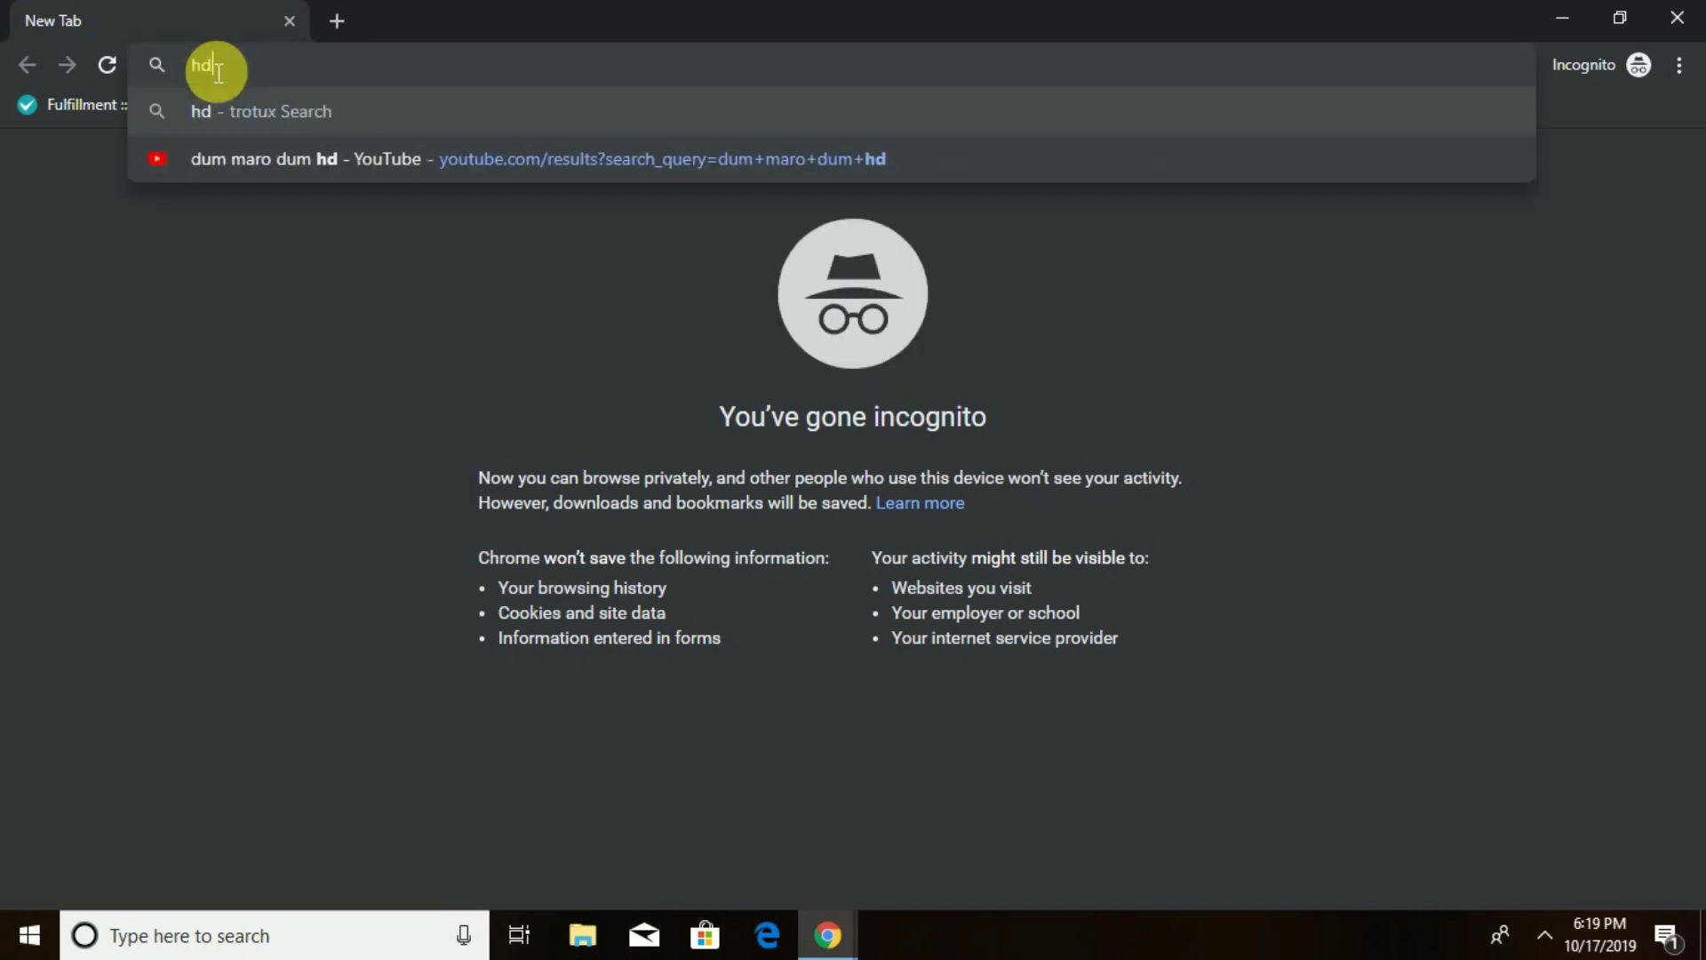
type("fc net ban")
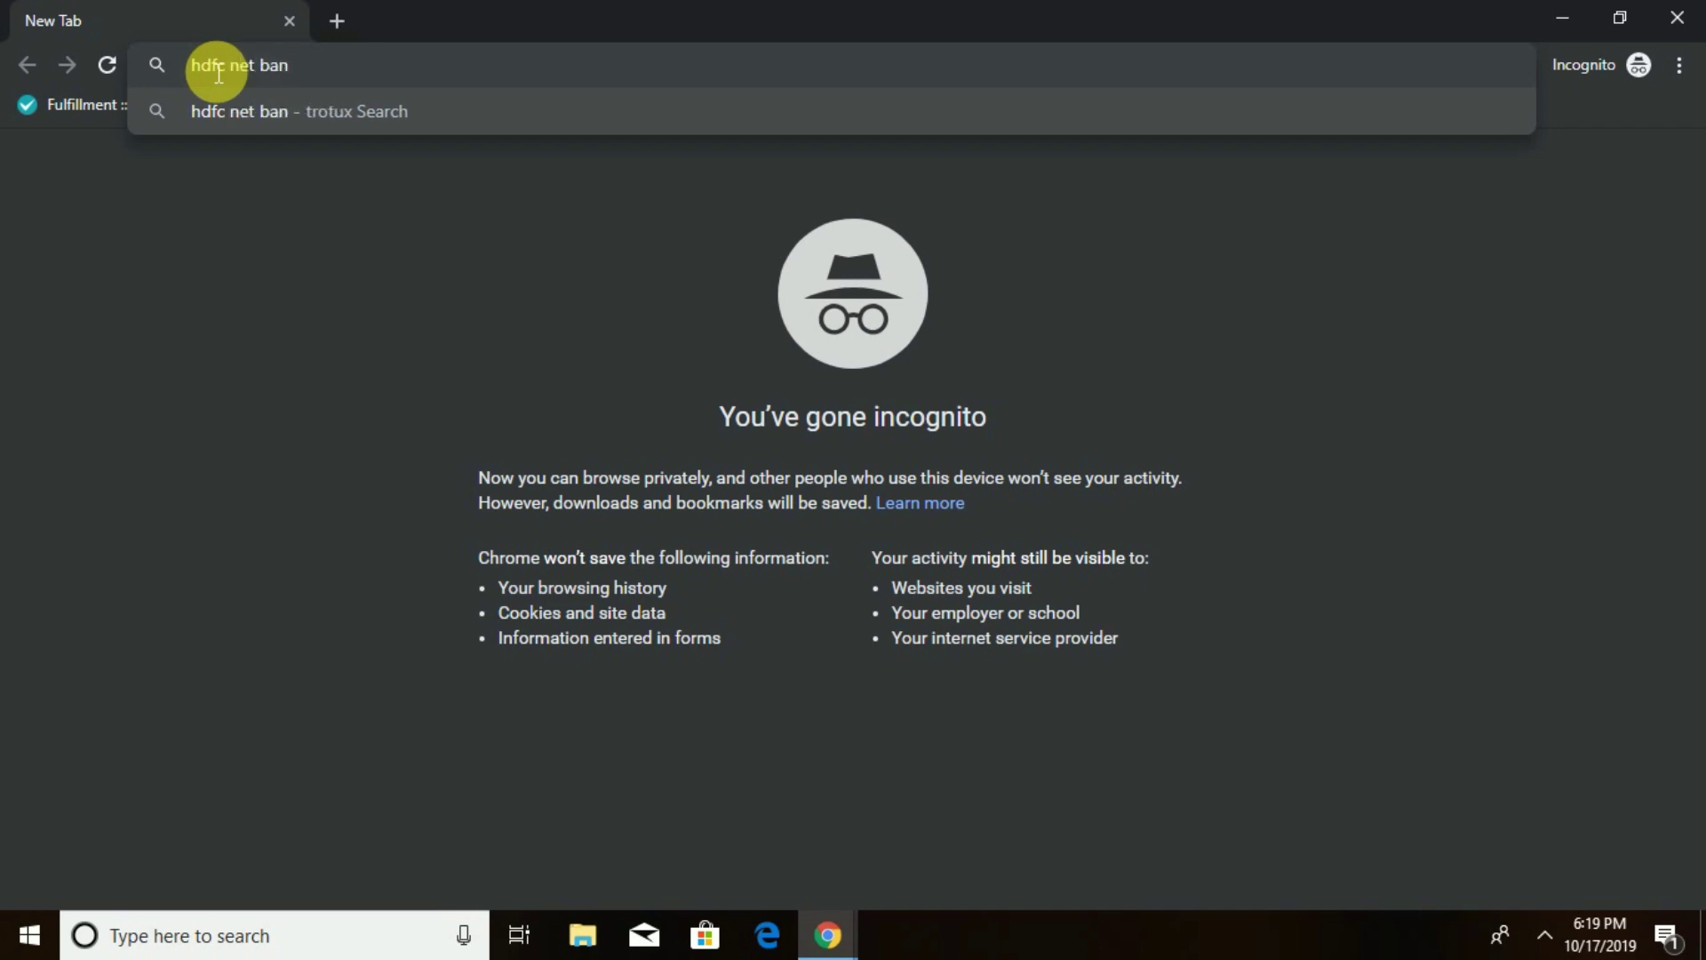
type("king")
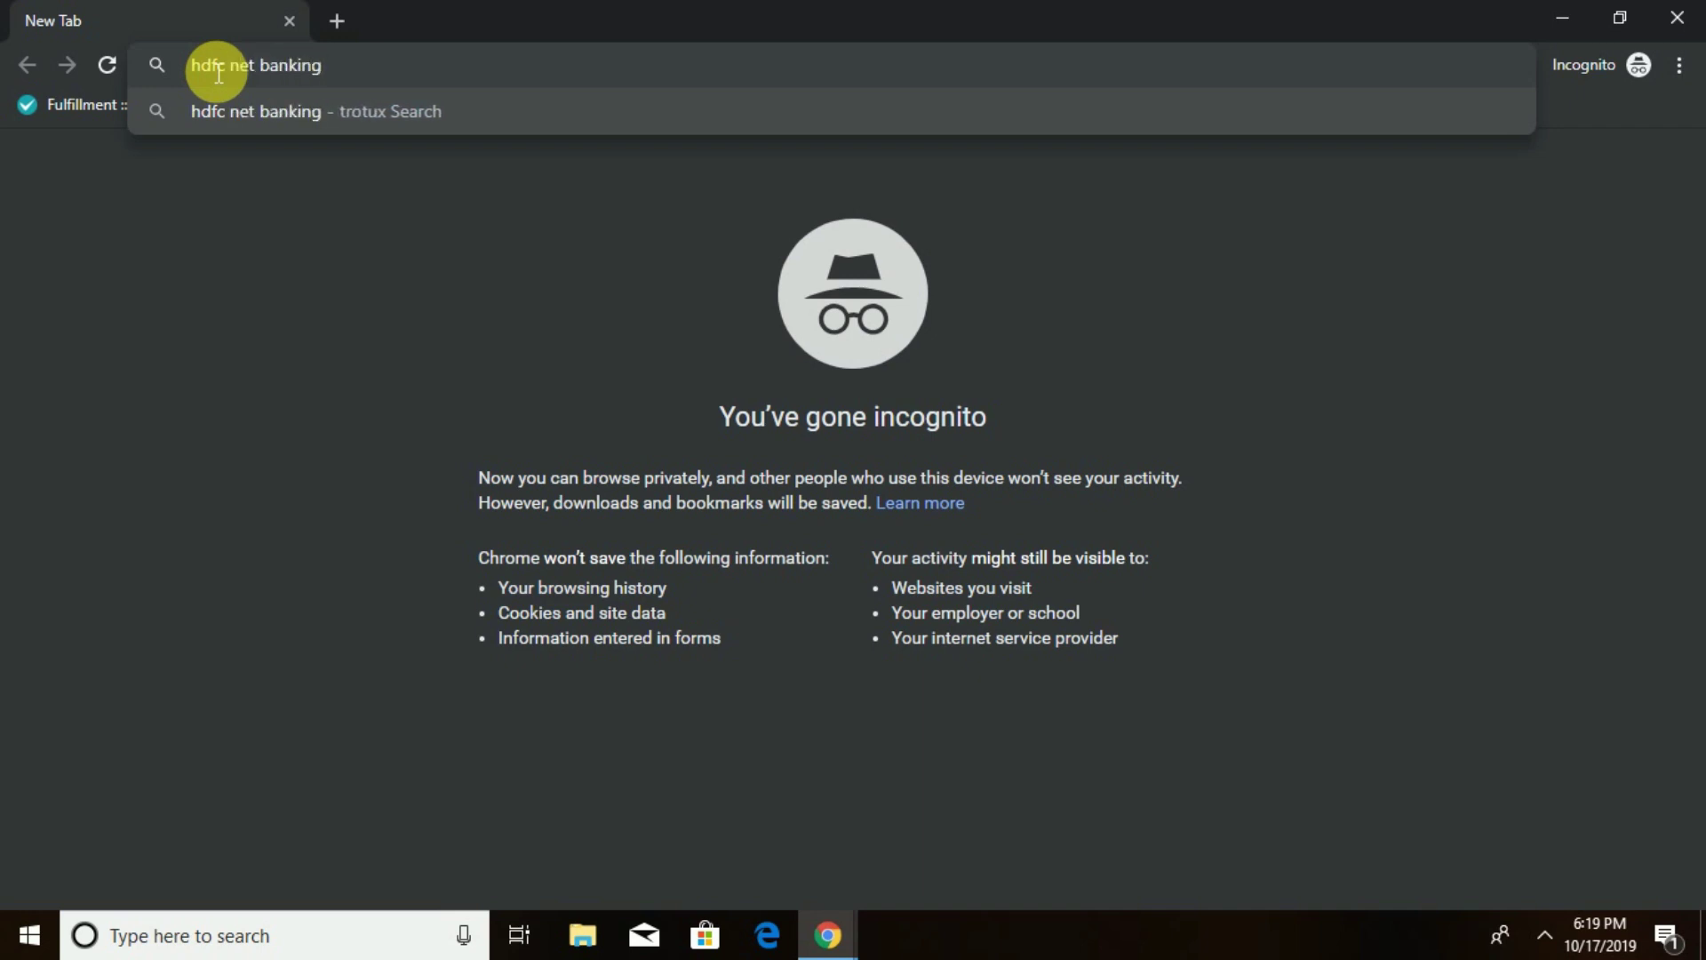
key("Return")
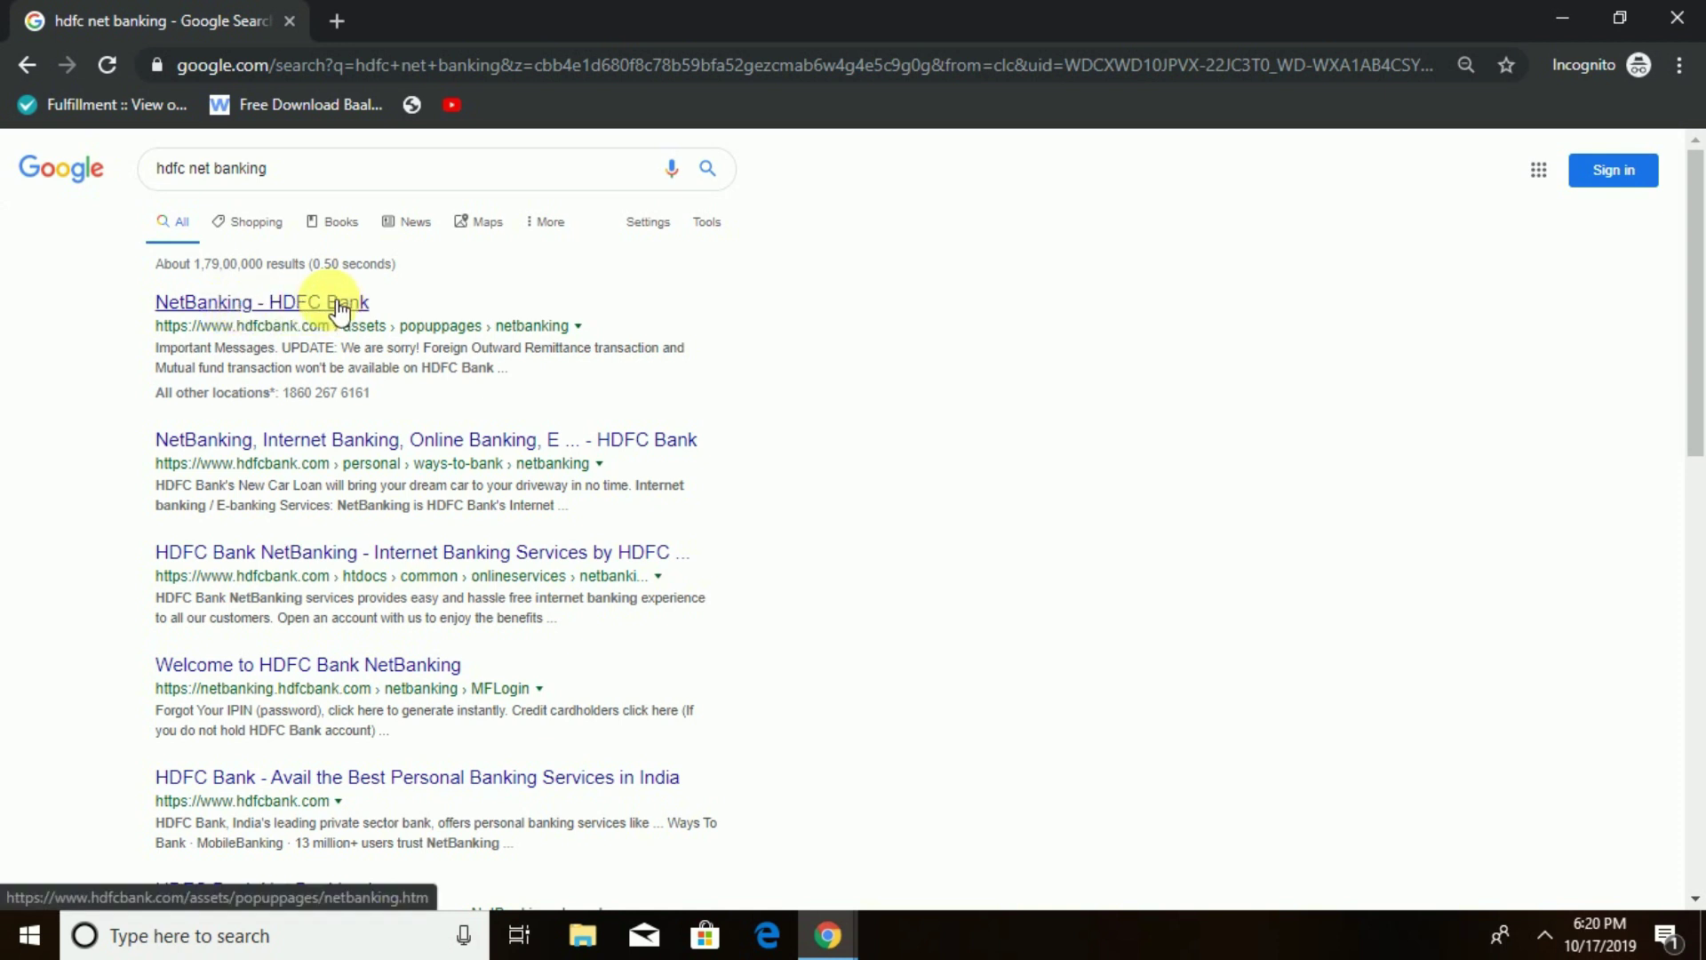
- Open NetBanking from the search results and sign in with the customer ID and IPIN, accepting the terms
left_click(281, 307)
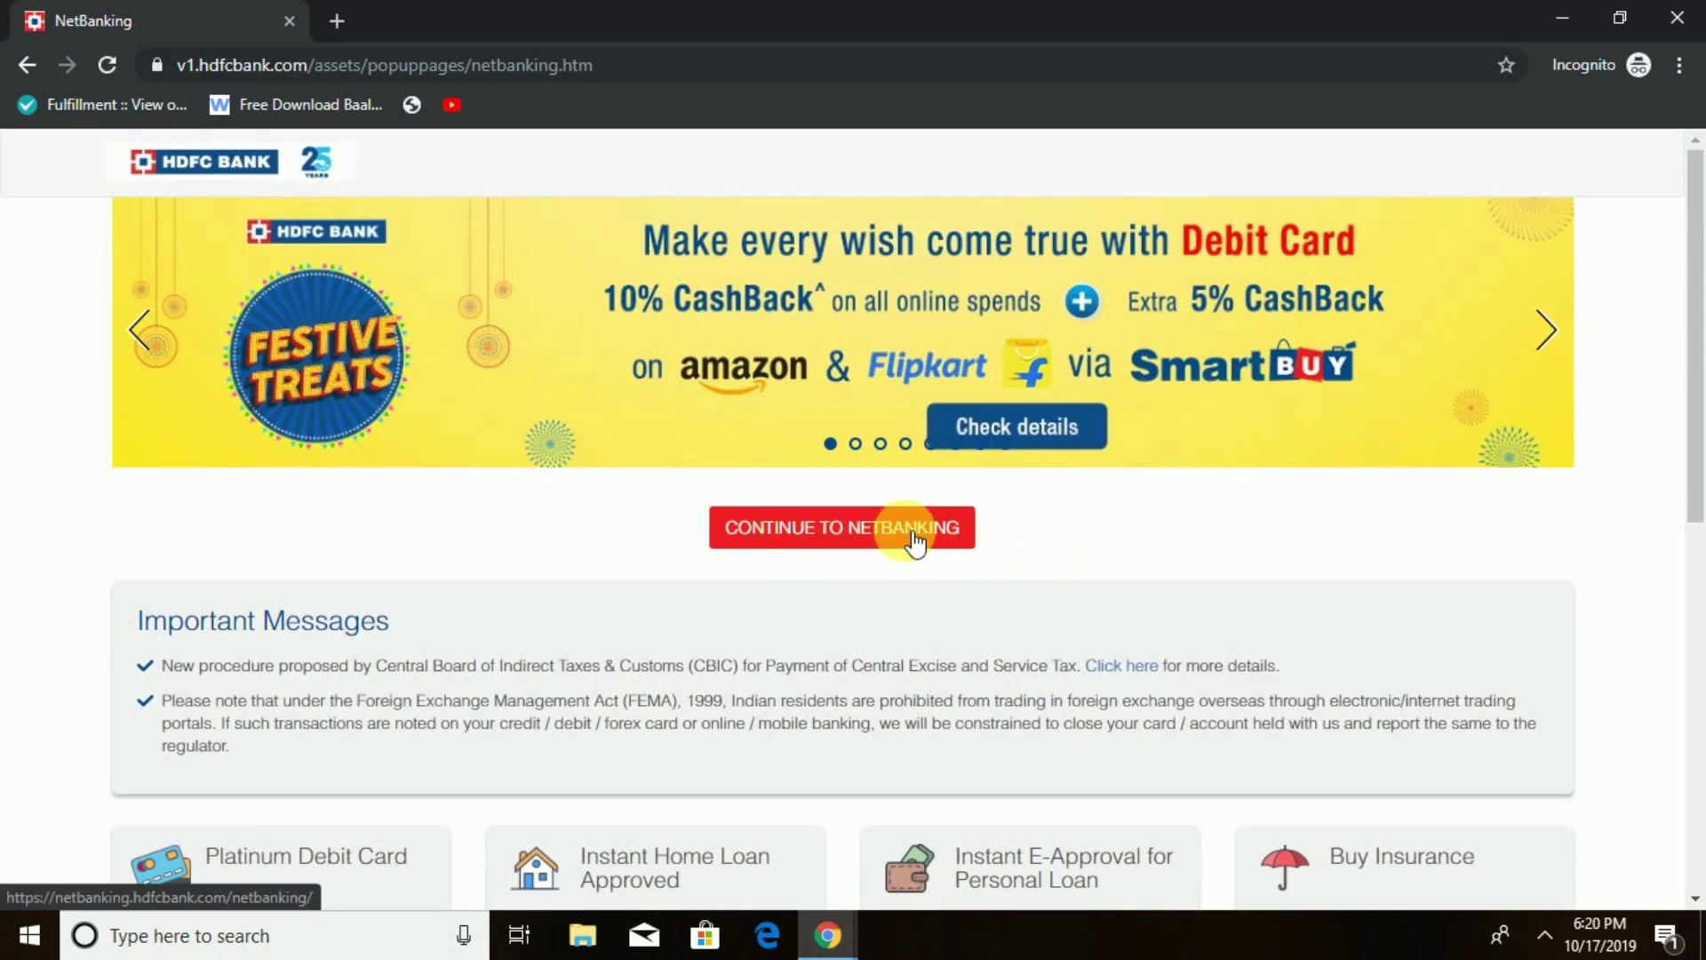
left_click(877, 536)
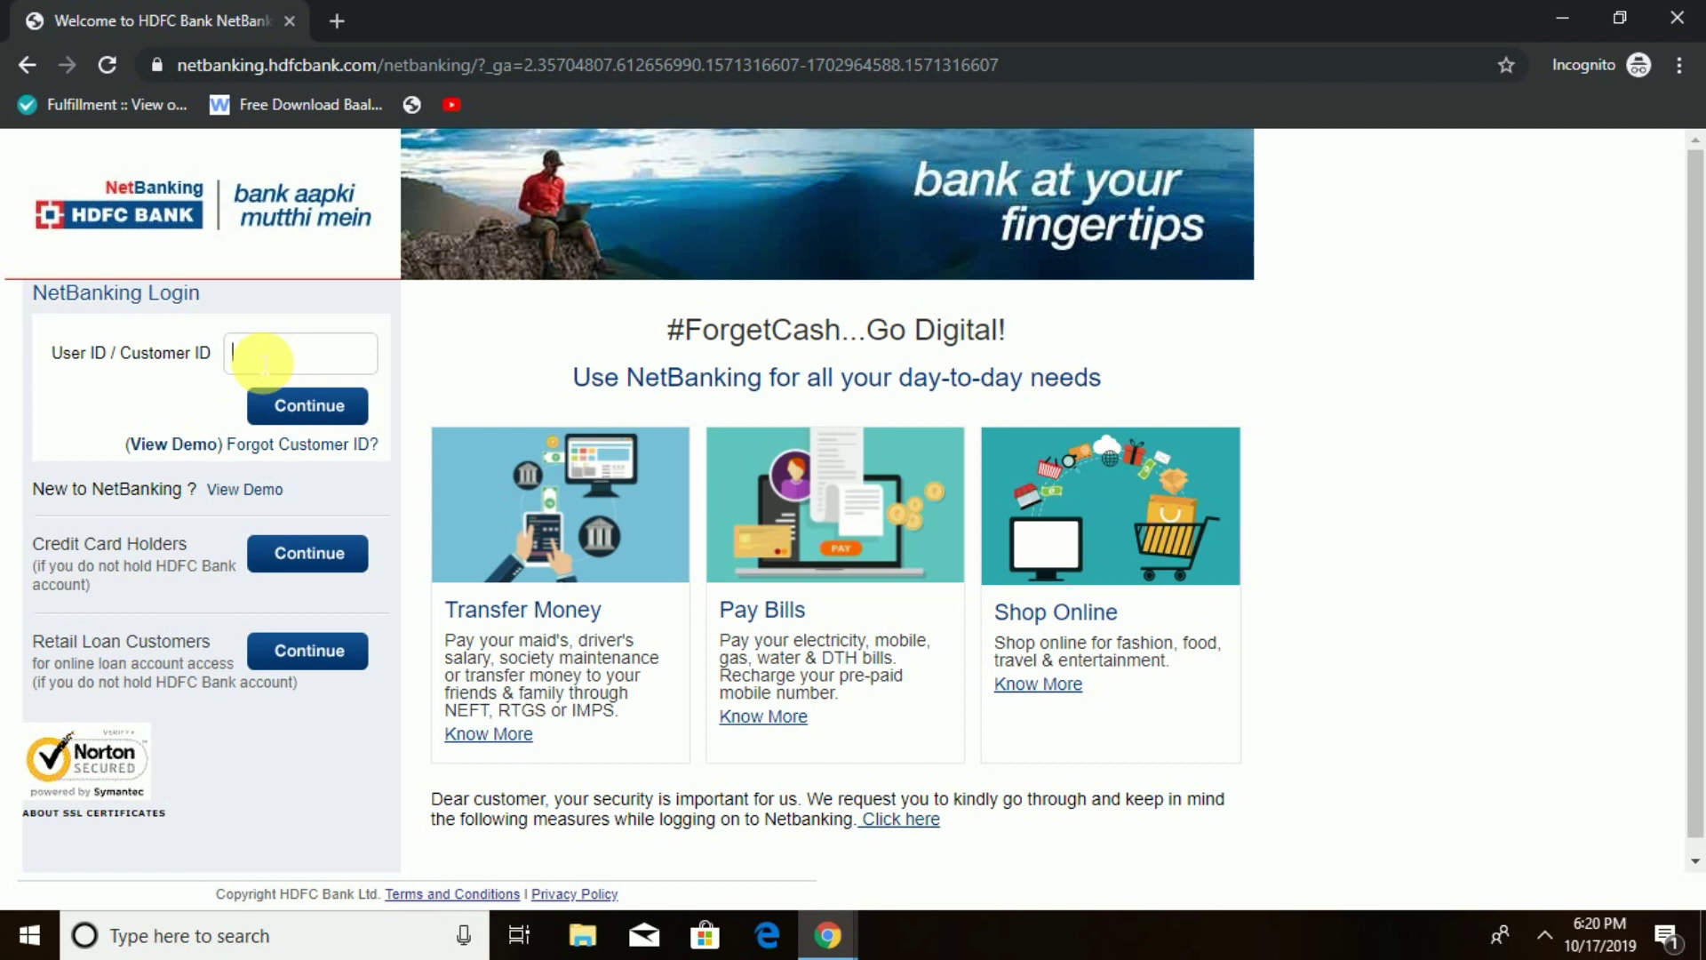
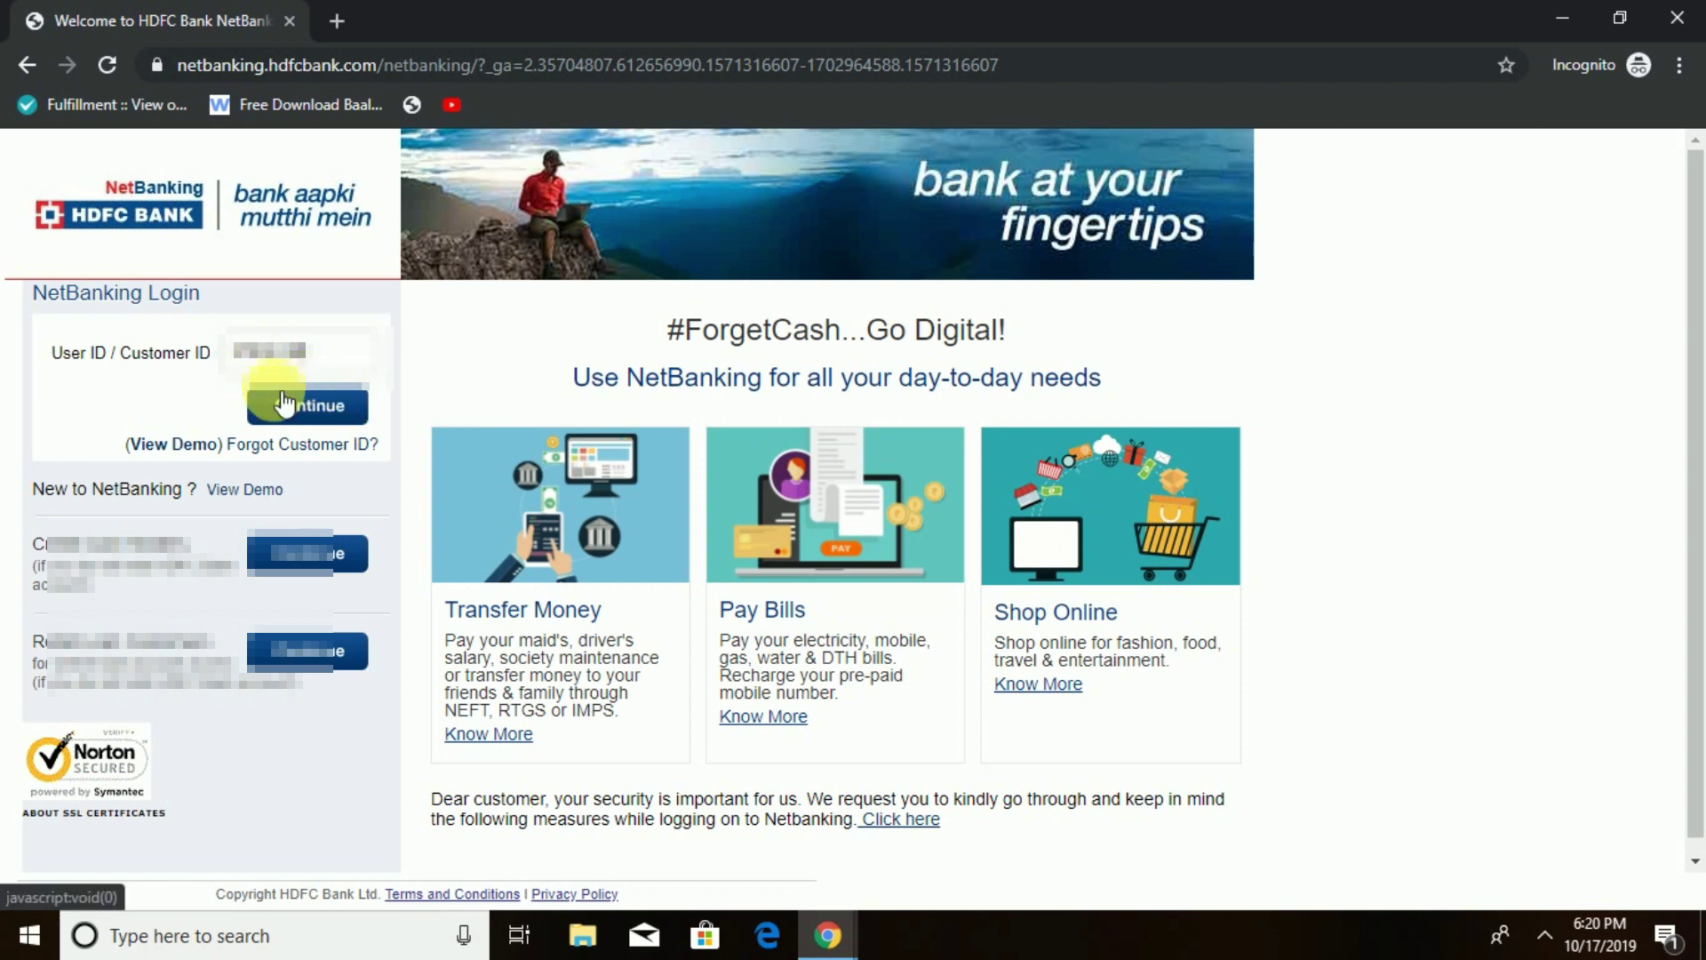
left_click(323, 409)
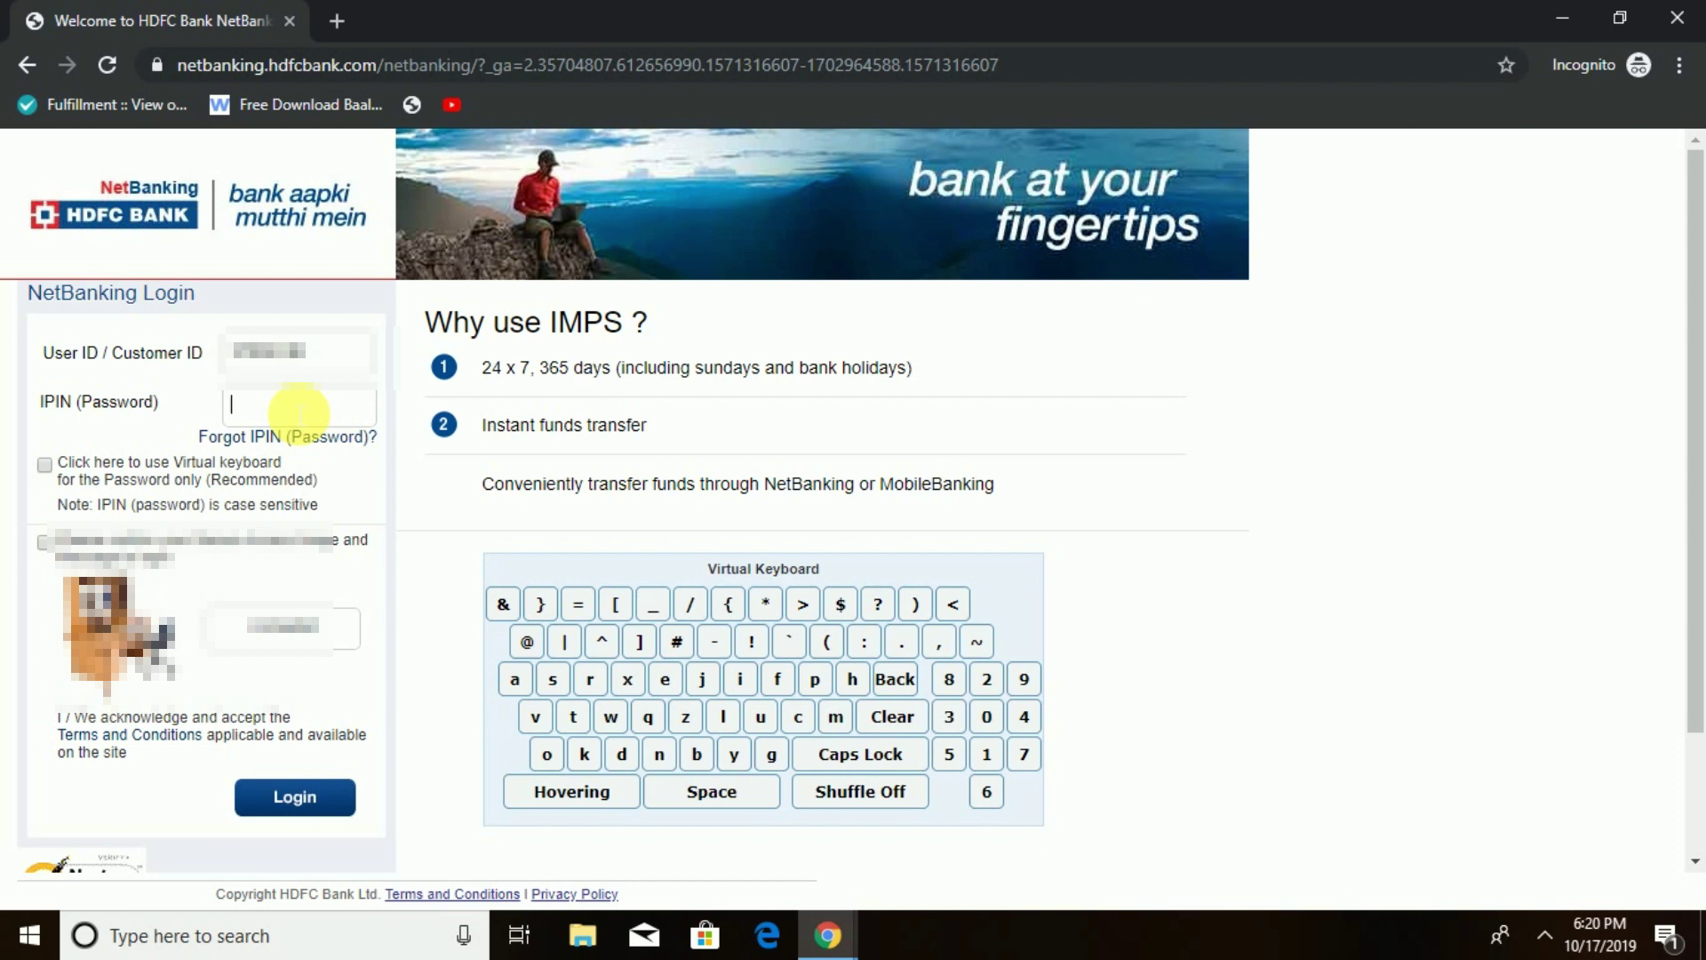
type("••••••••••••")
left_click(44, 543)
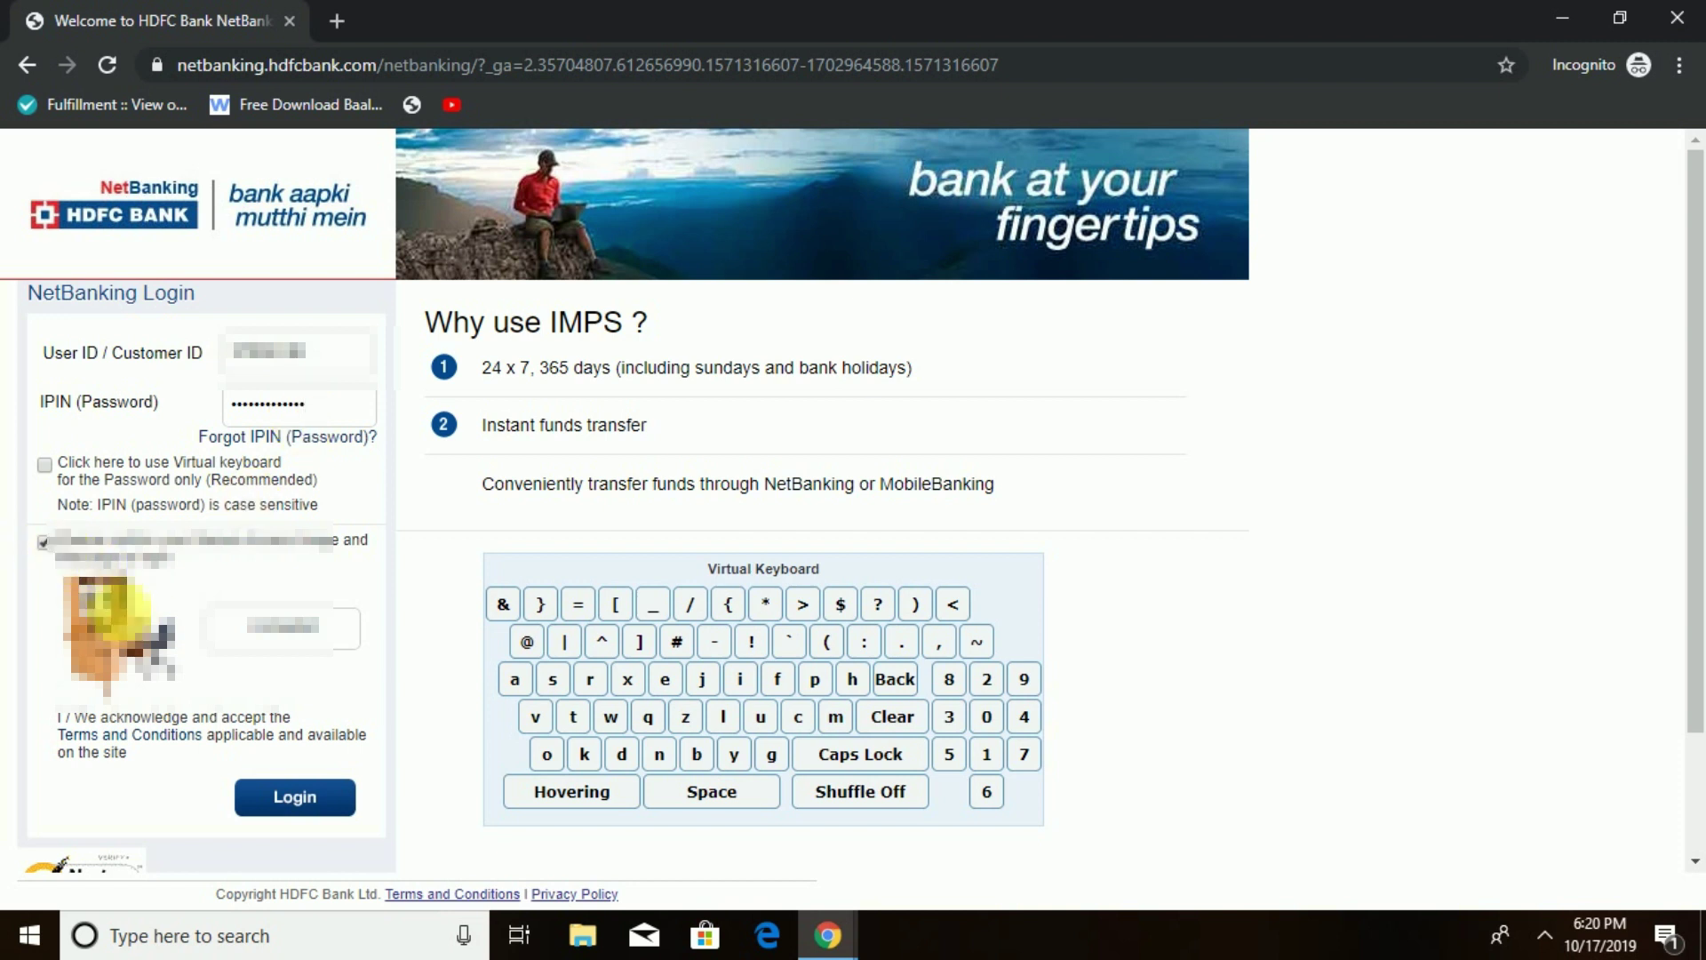
left_click(309, 798)
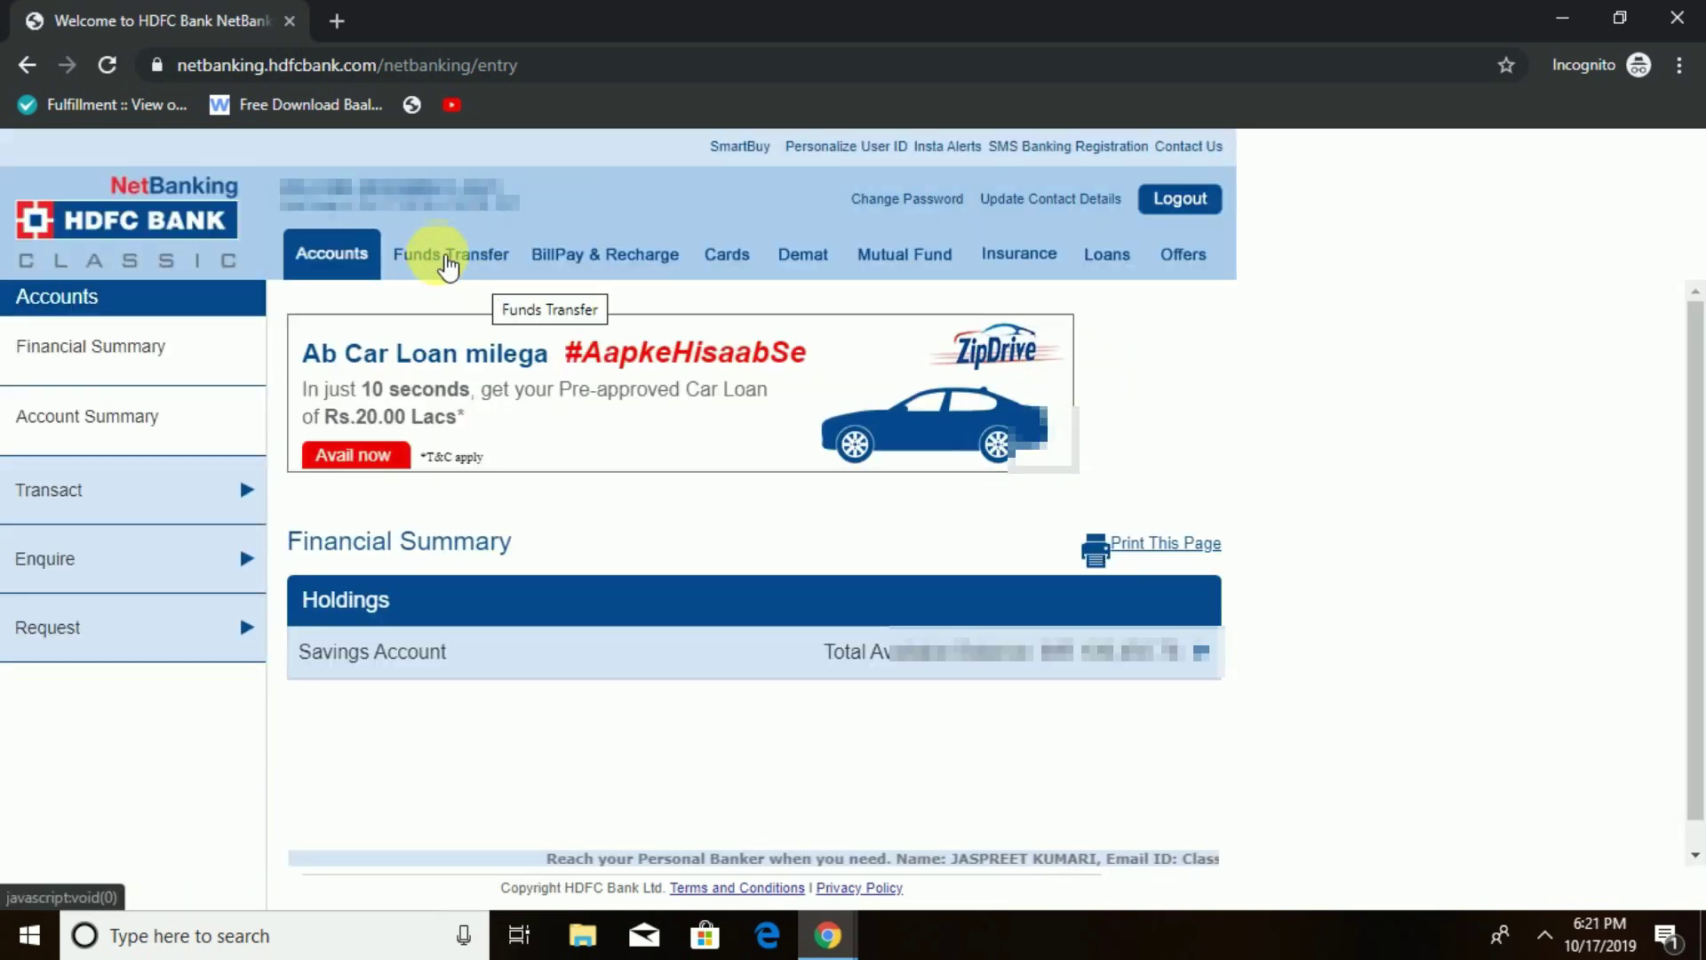
- Go to Funds Transfer > Request > Add a Beneficiary and choose Transfer to other bank (NEFT/RTGS/IMPS)
left_click(460, 257)
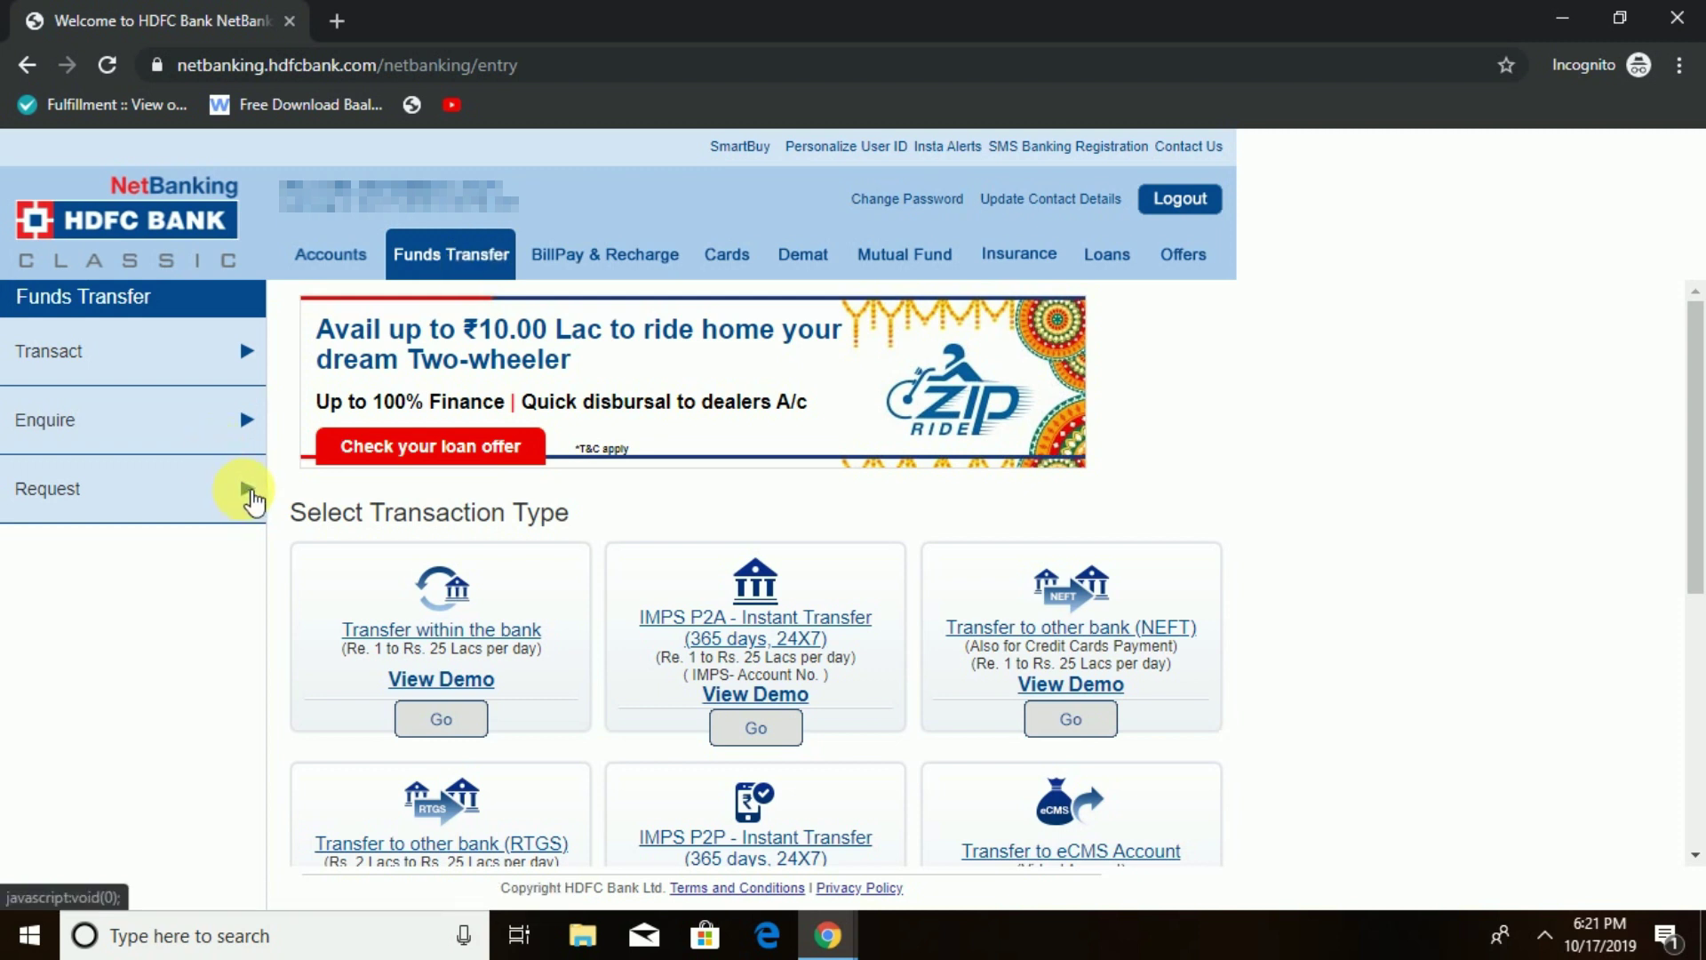
left_click(248, 490)
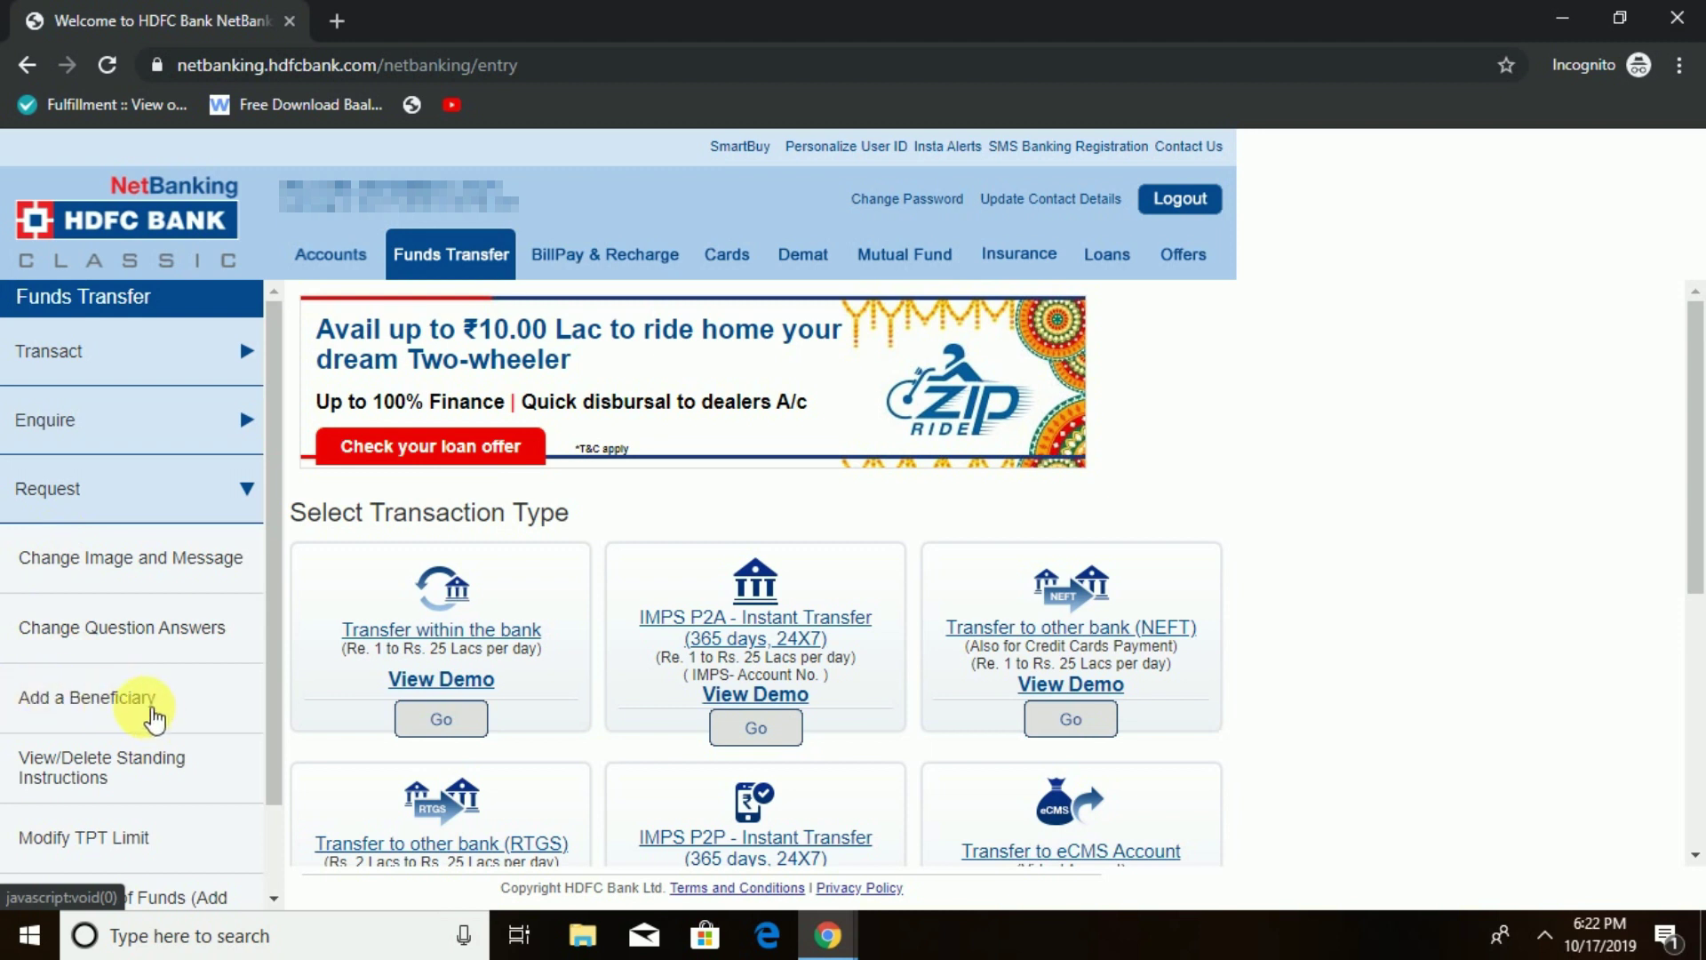
left_click(138, 711)
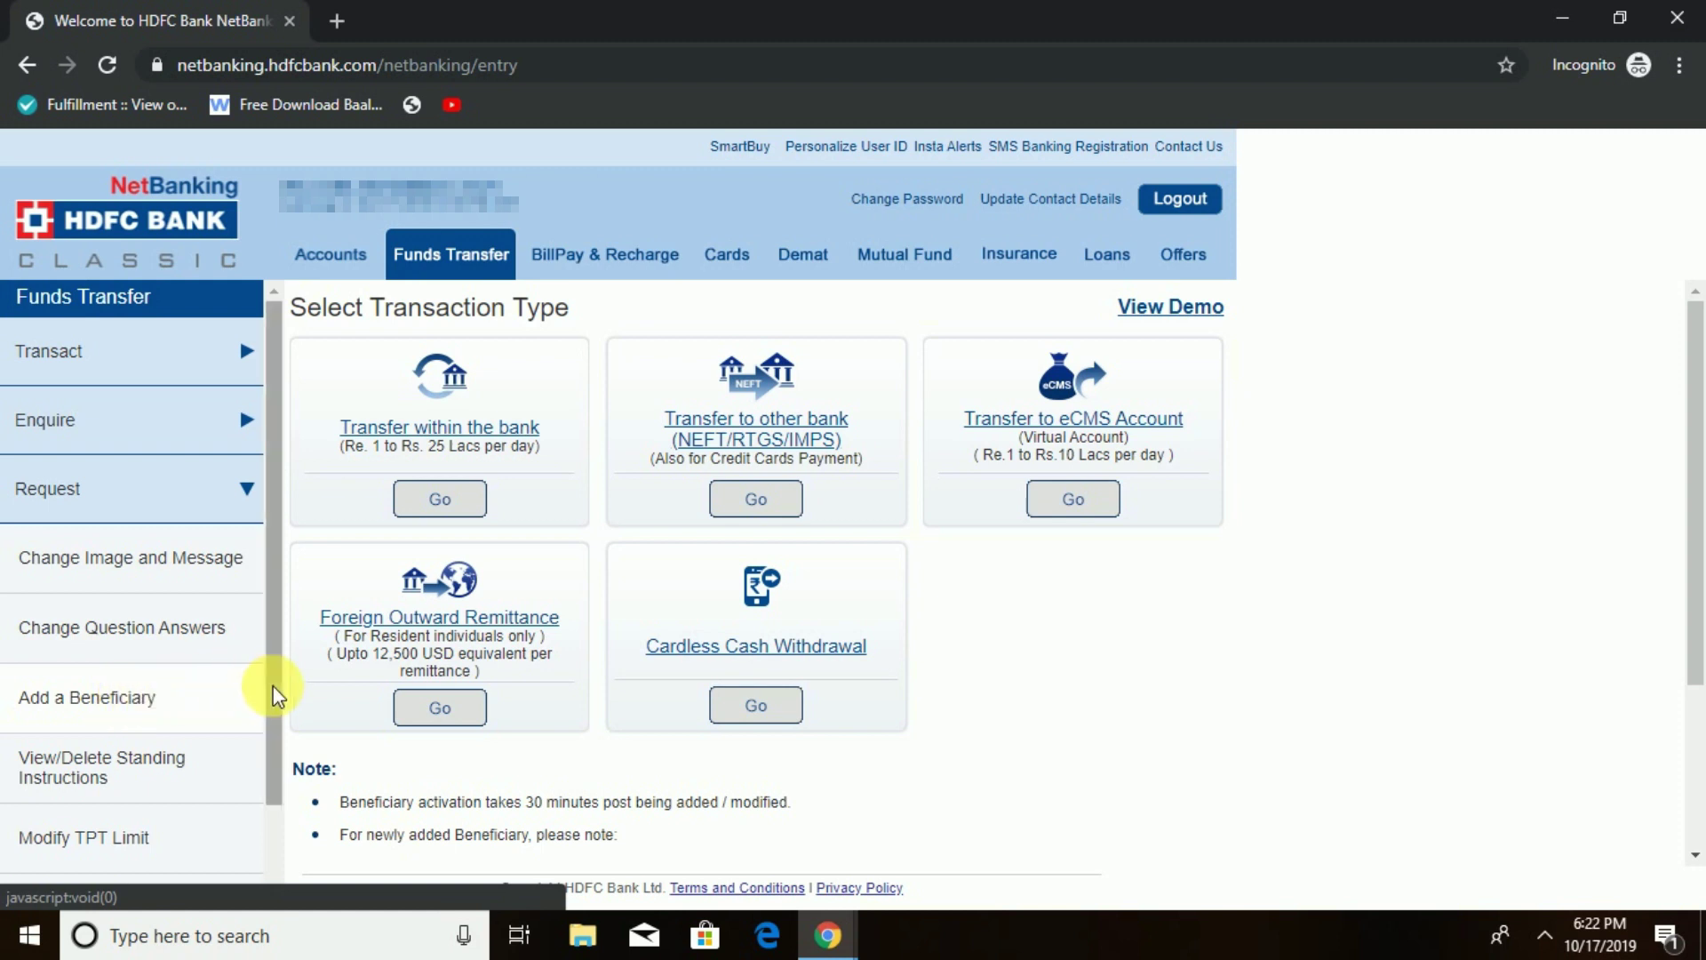
left_click_drag(275, 689, 269, 808)
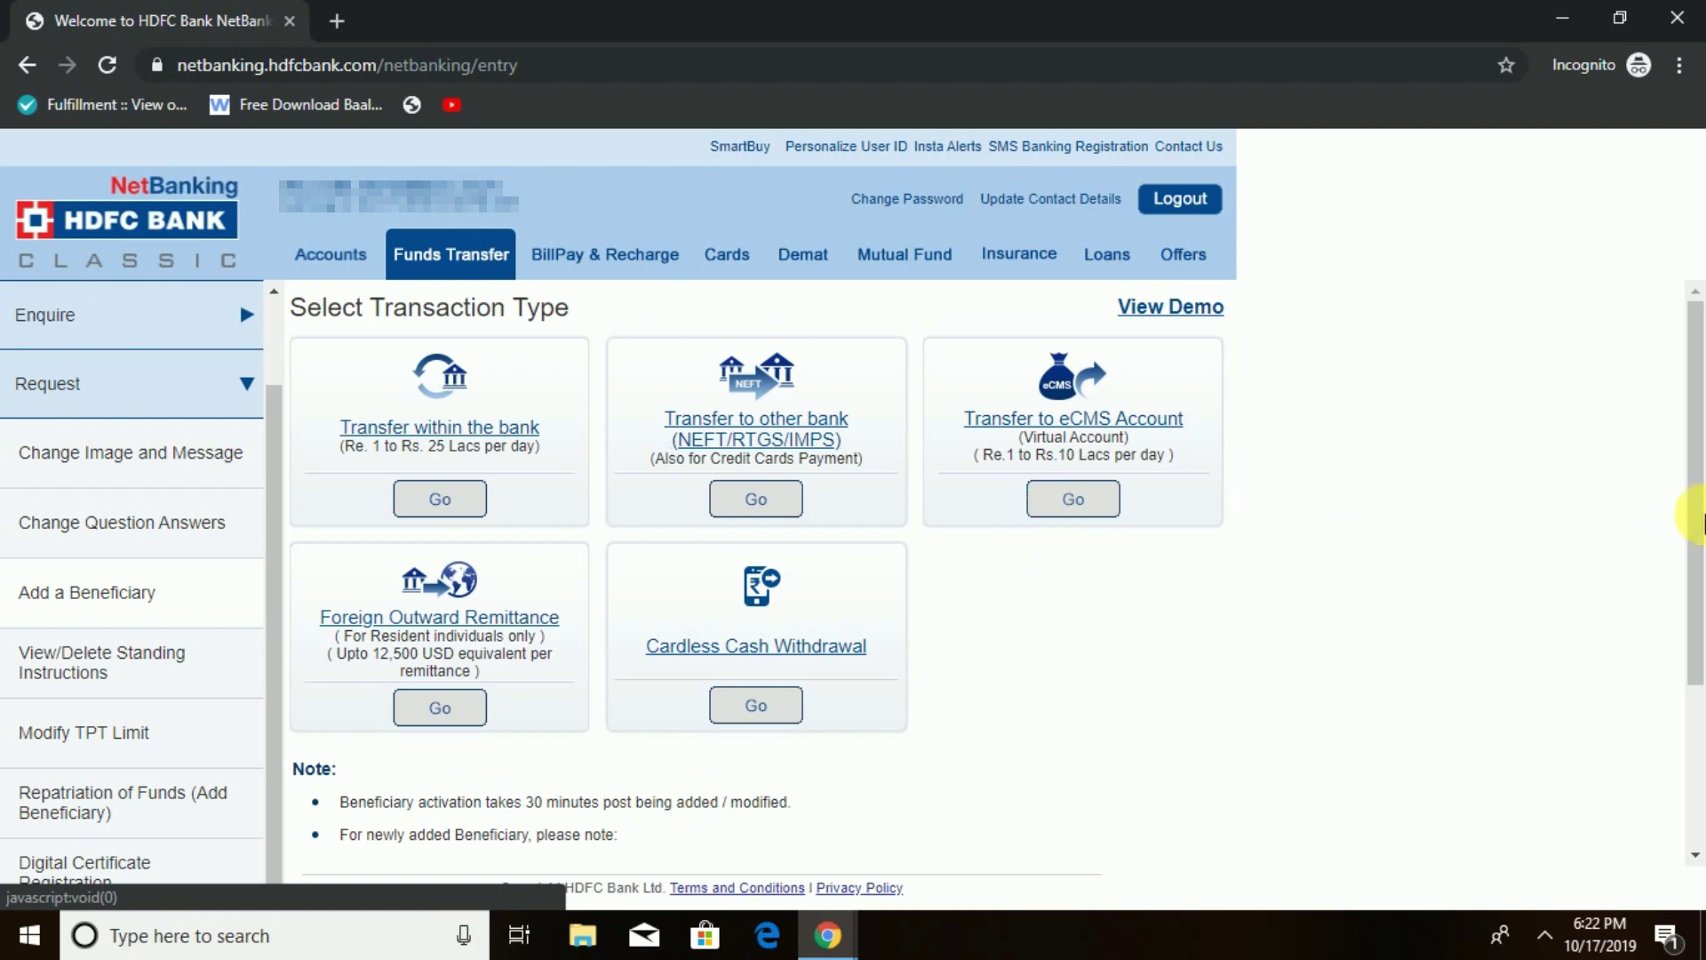
left_click(1695, 524)
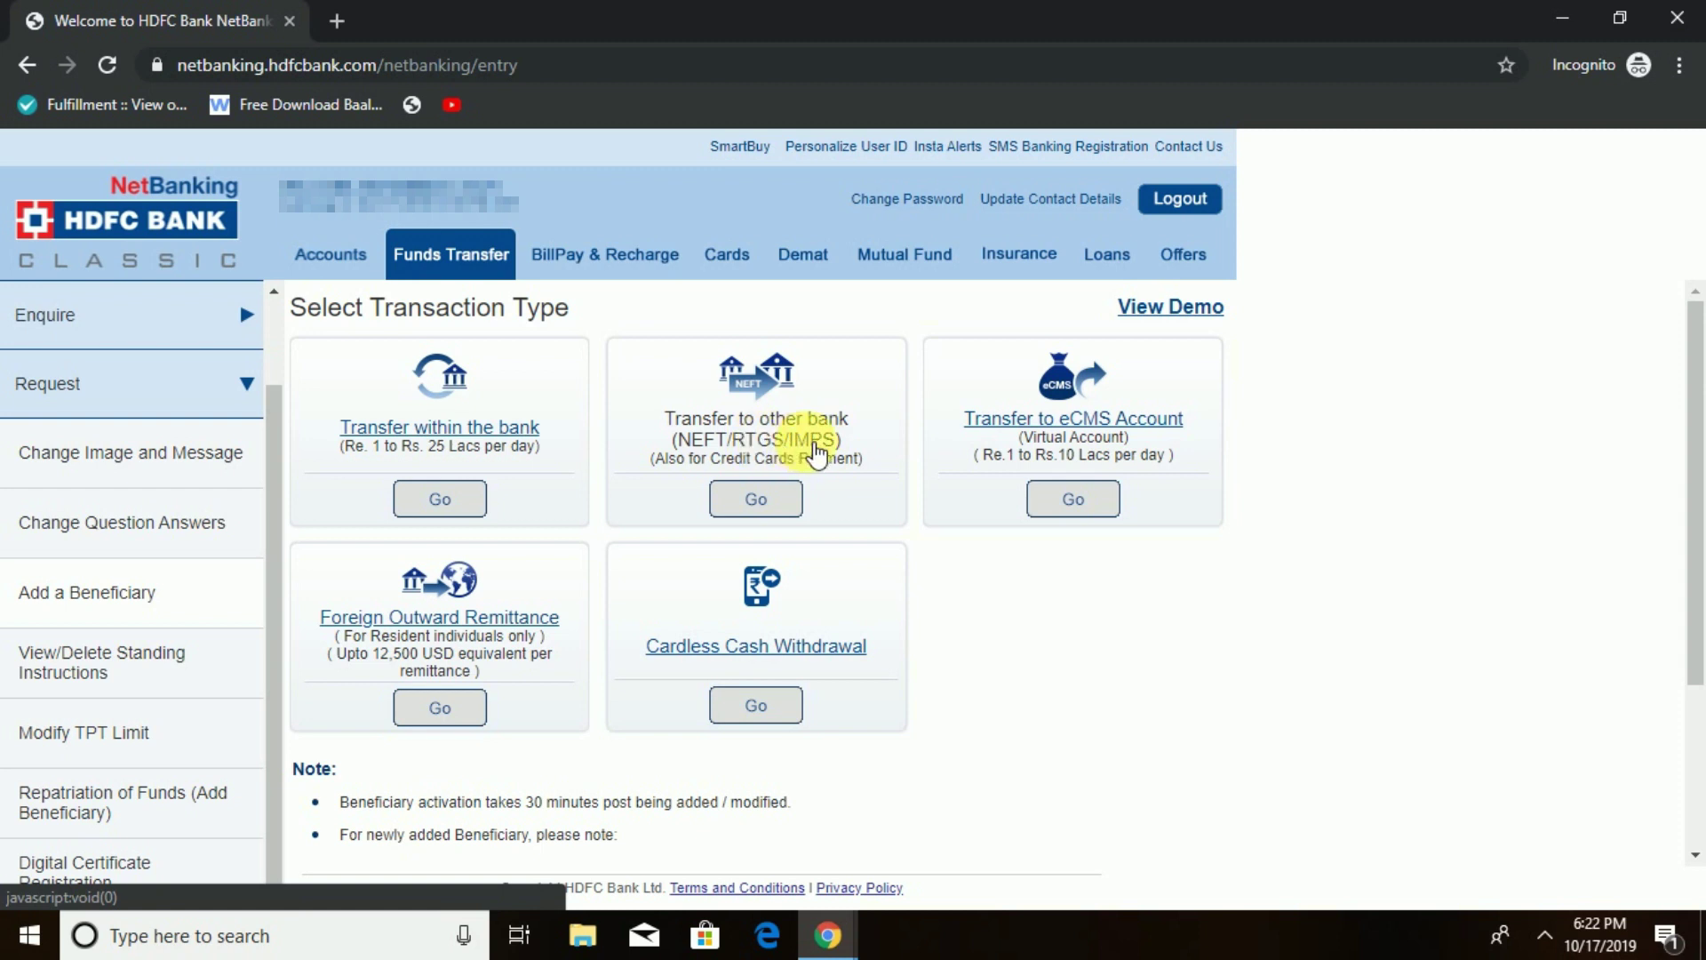
left_click(756, 501)
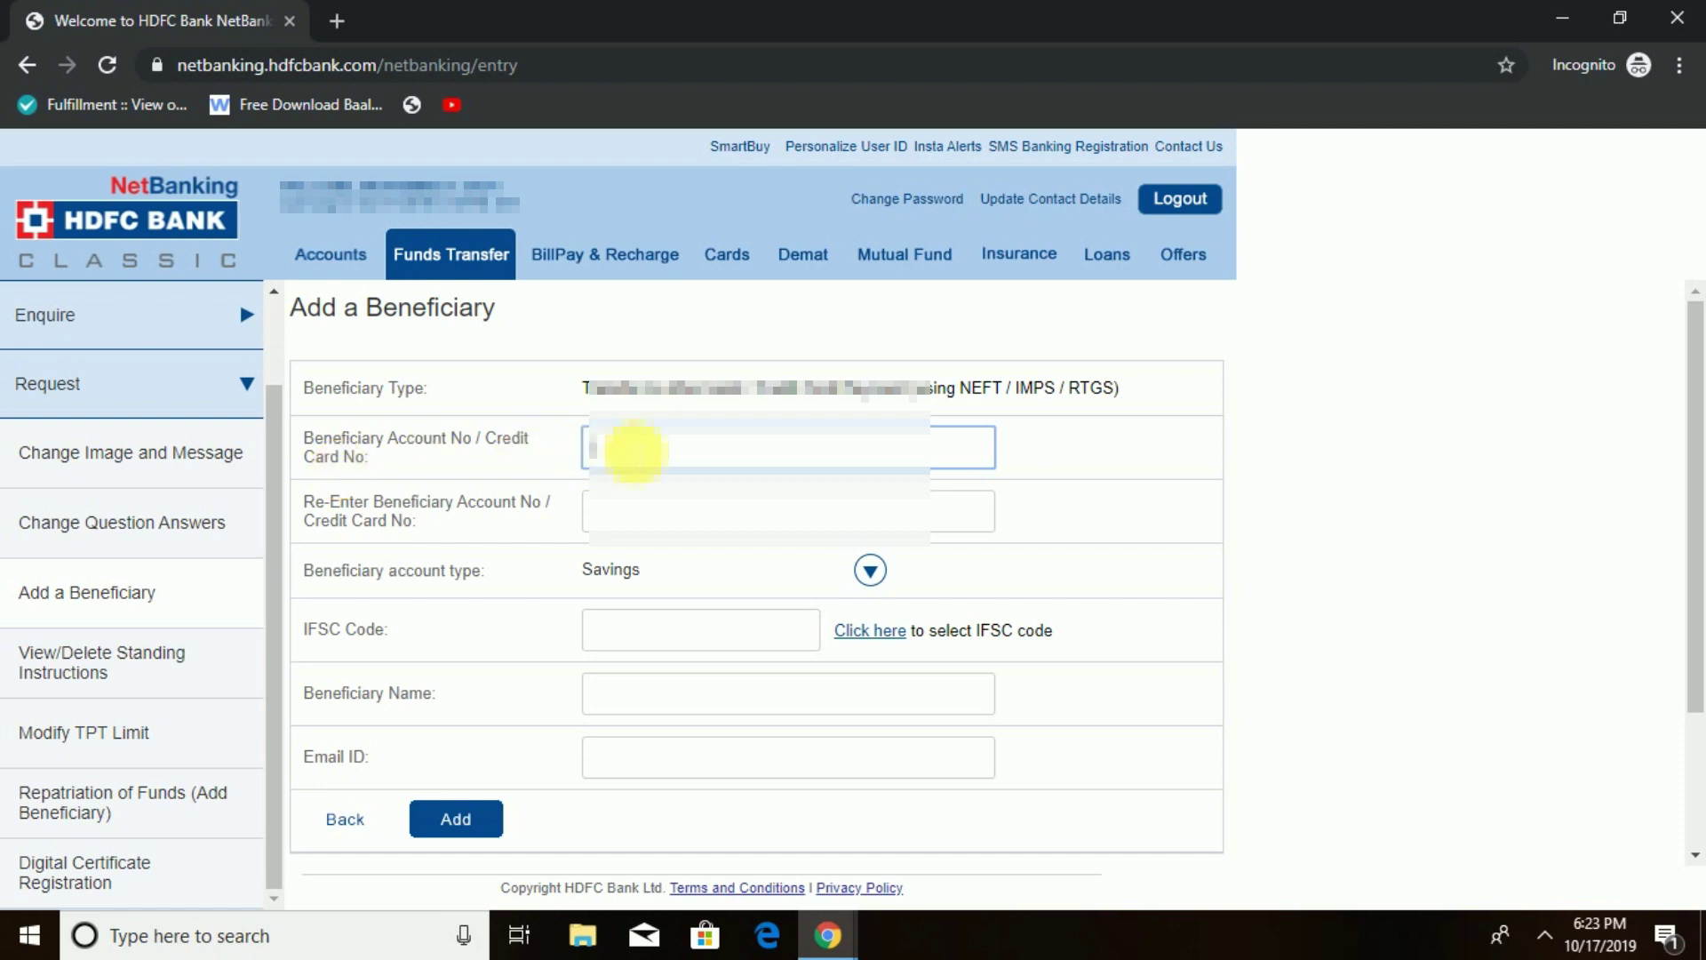
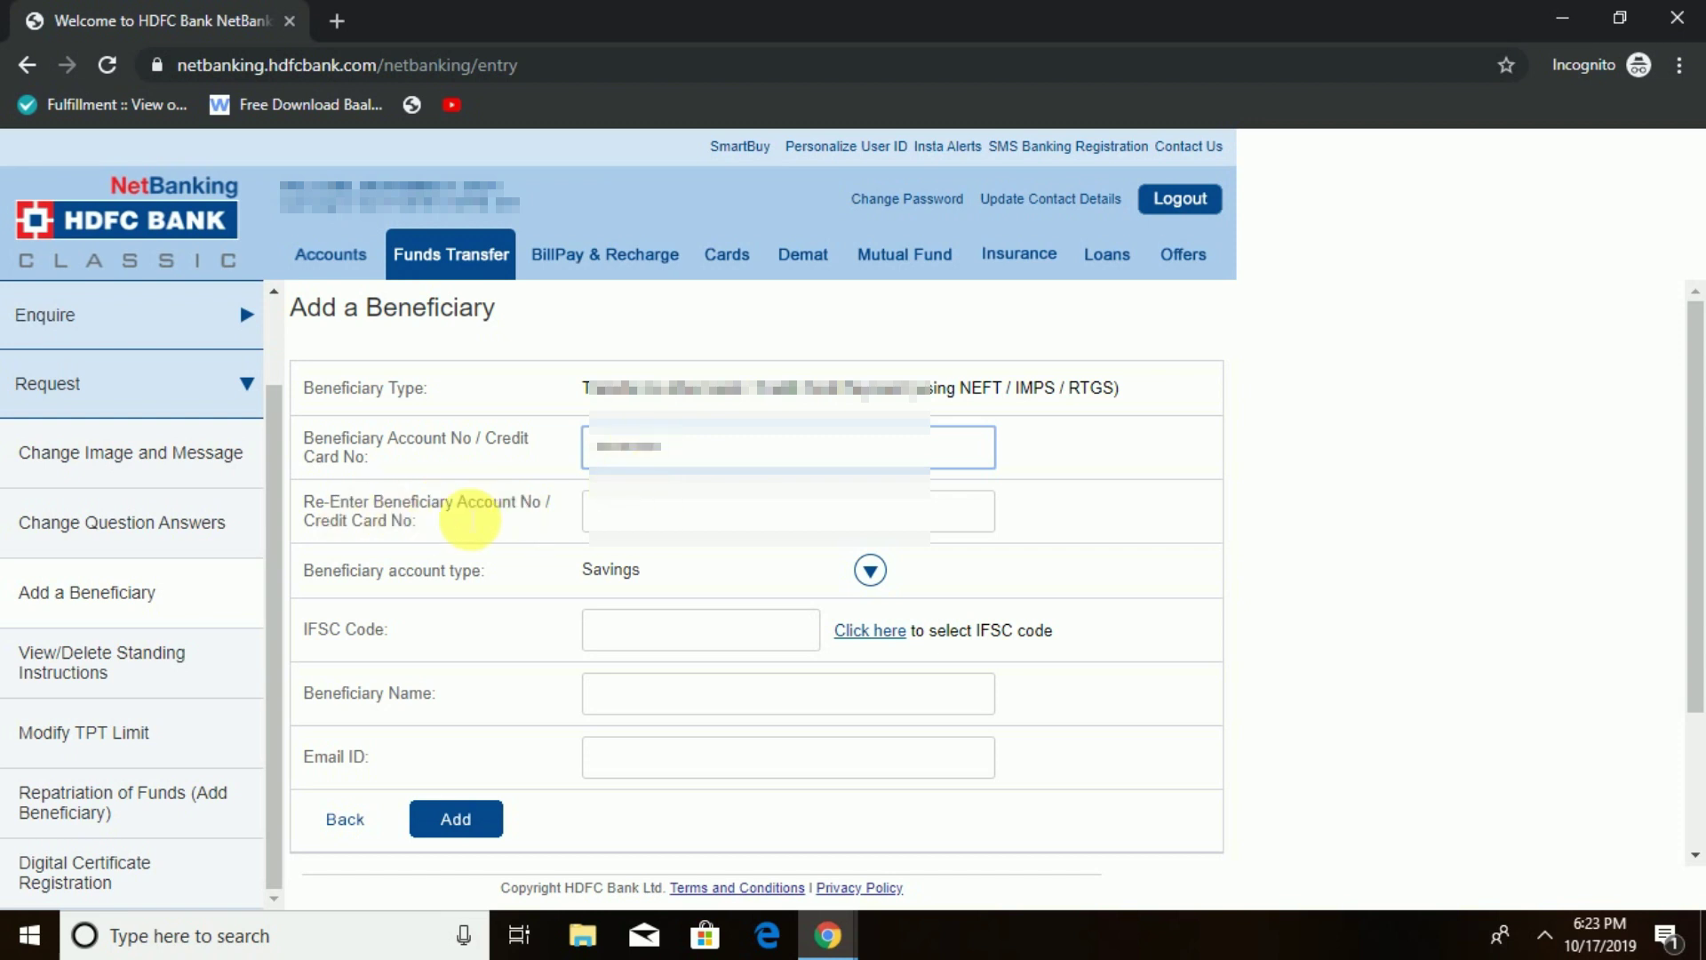
- Enter and re-enter the beneficiary's account number, keeping Savings as the account type
left_click(625, 524)
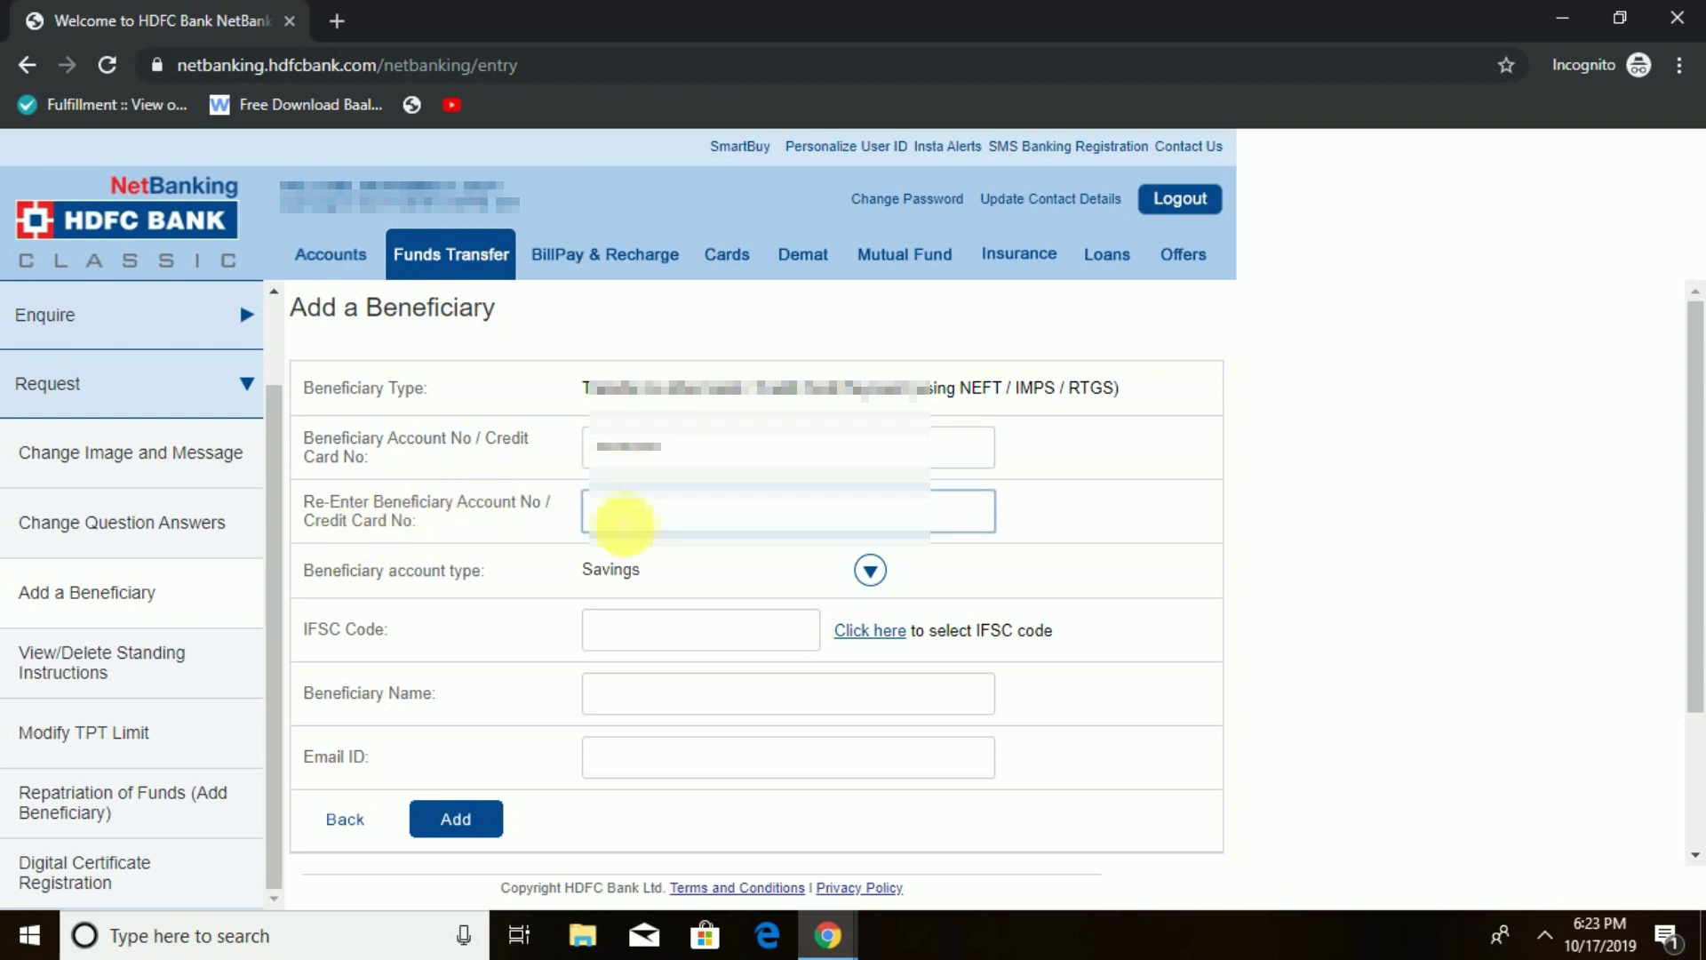
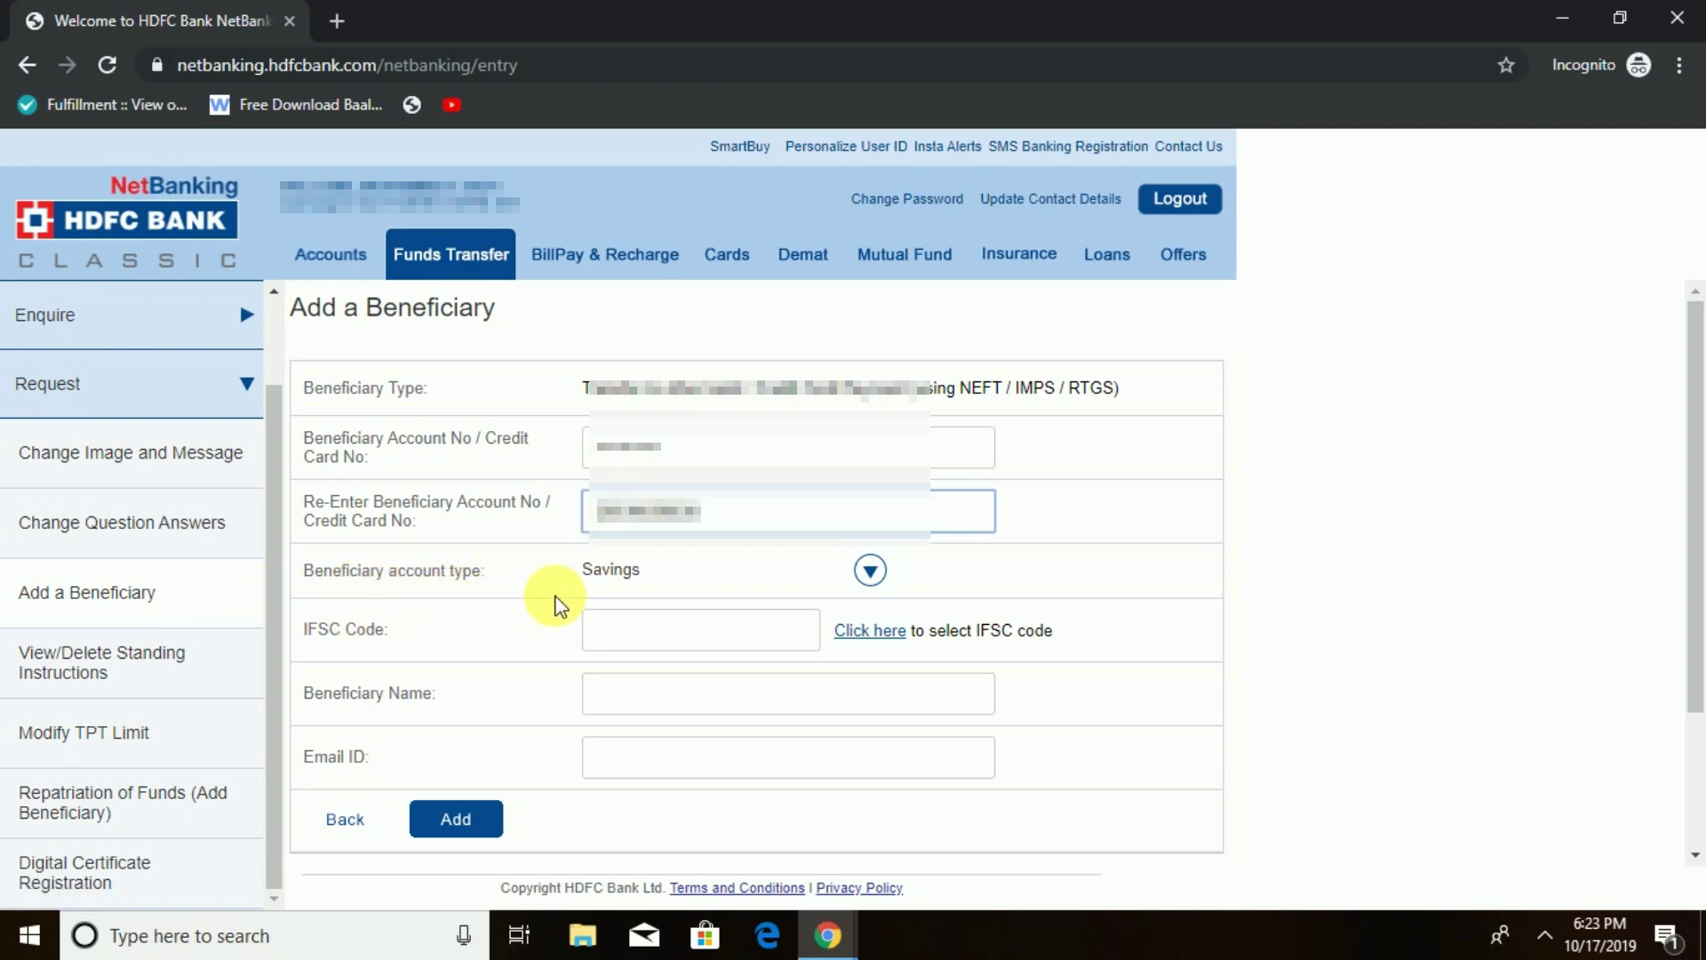
left_click(868, 571)
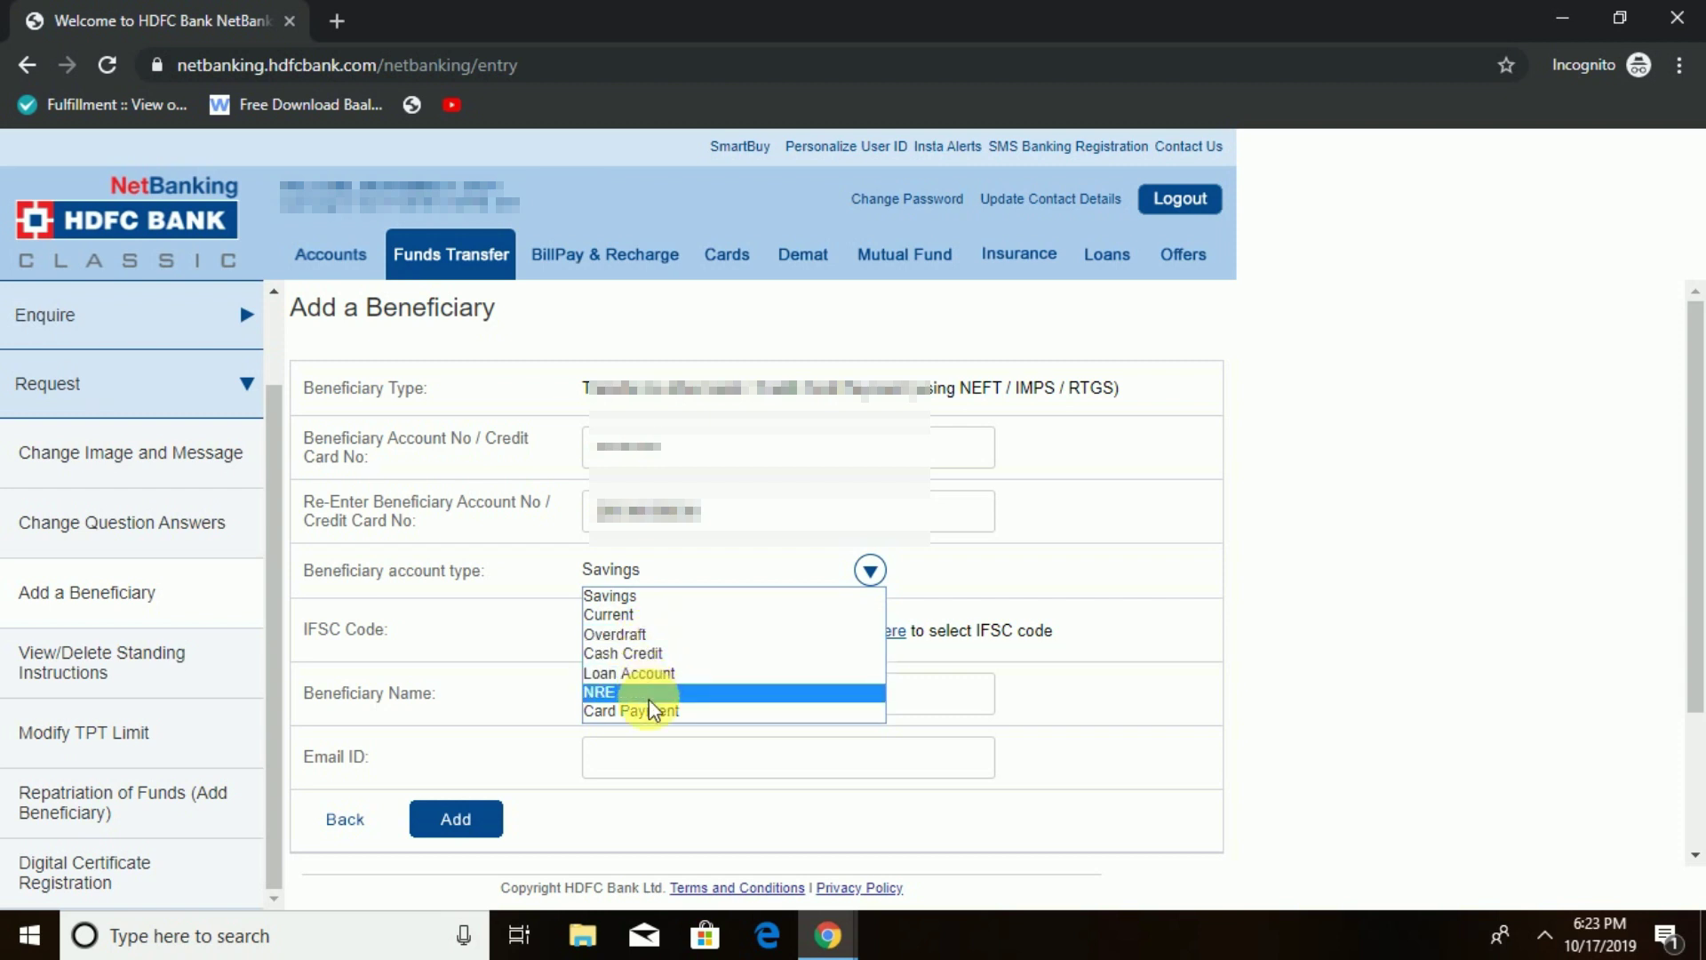
left_click(646, 600)
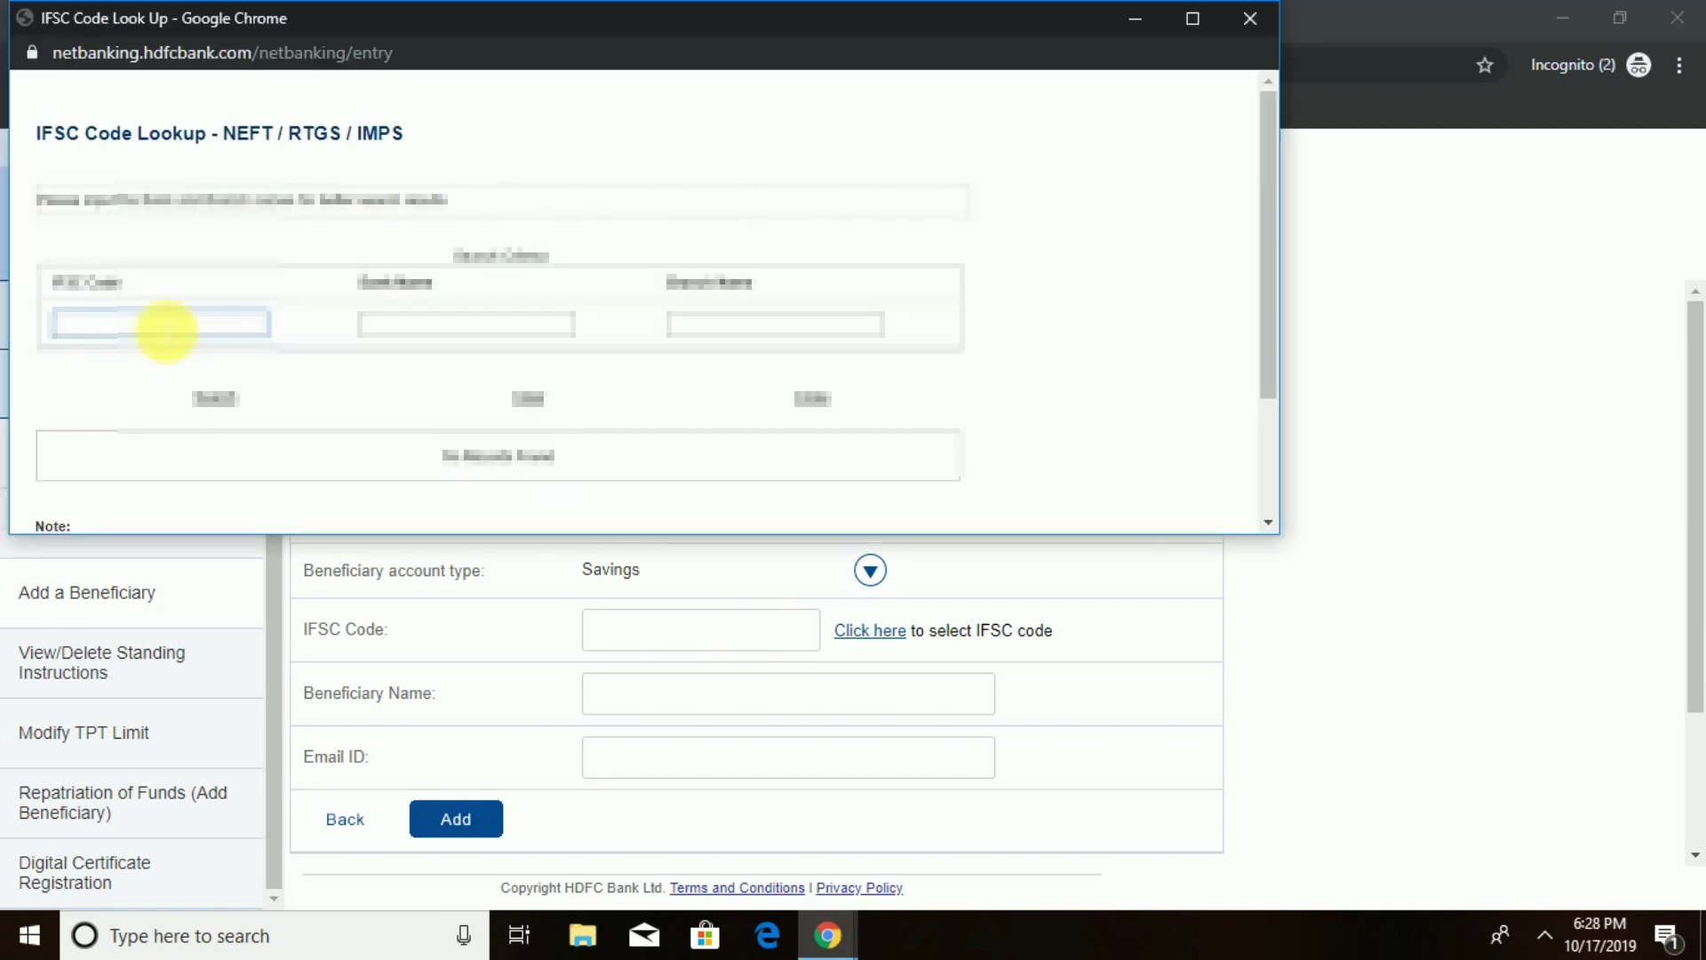
- Look up IFSC code HDFC000012345 and select State Bank of India, Mayur Vihar Phase III (SBIN0011560)
type("HDF")
type("C000012345")
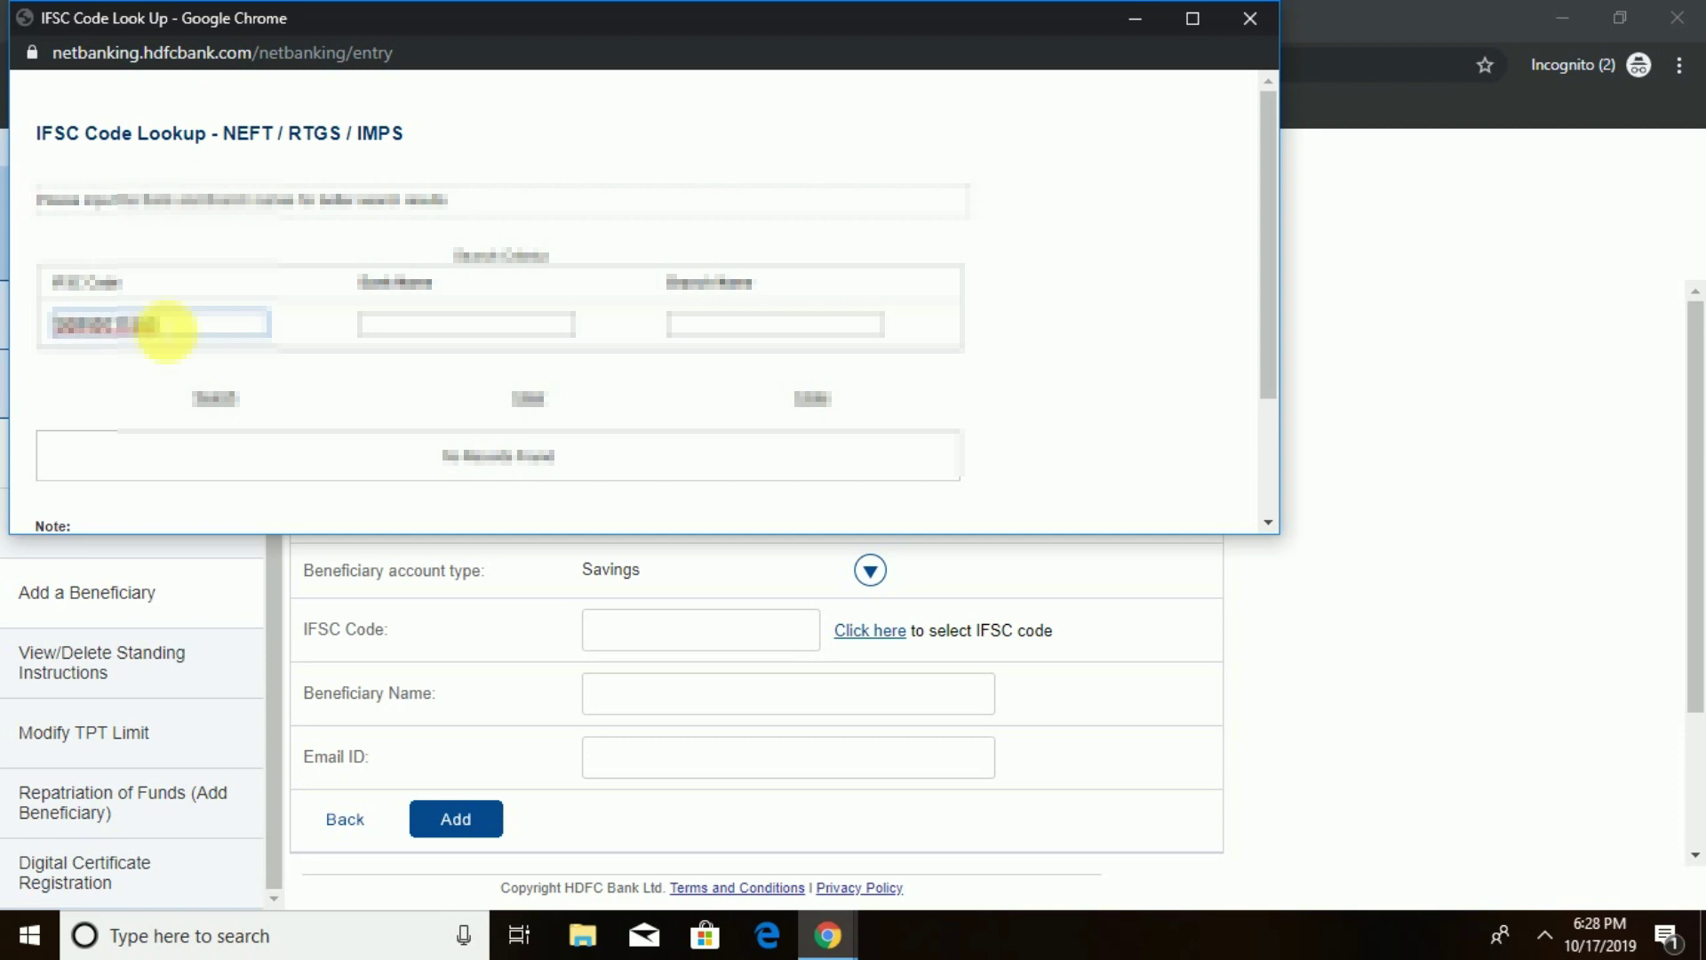
left_click(222, 397)
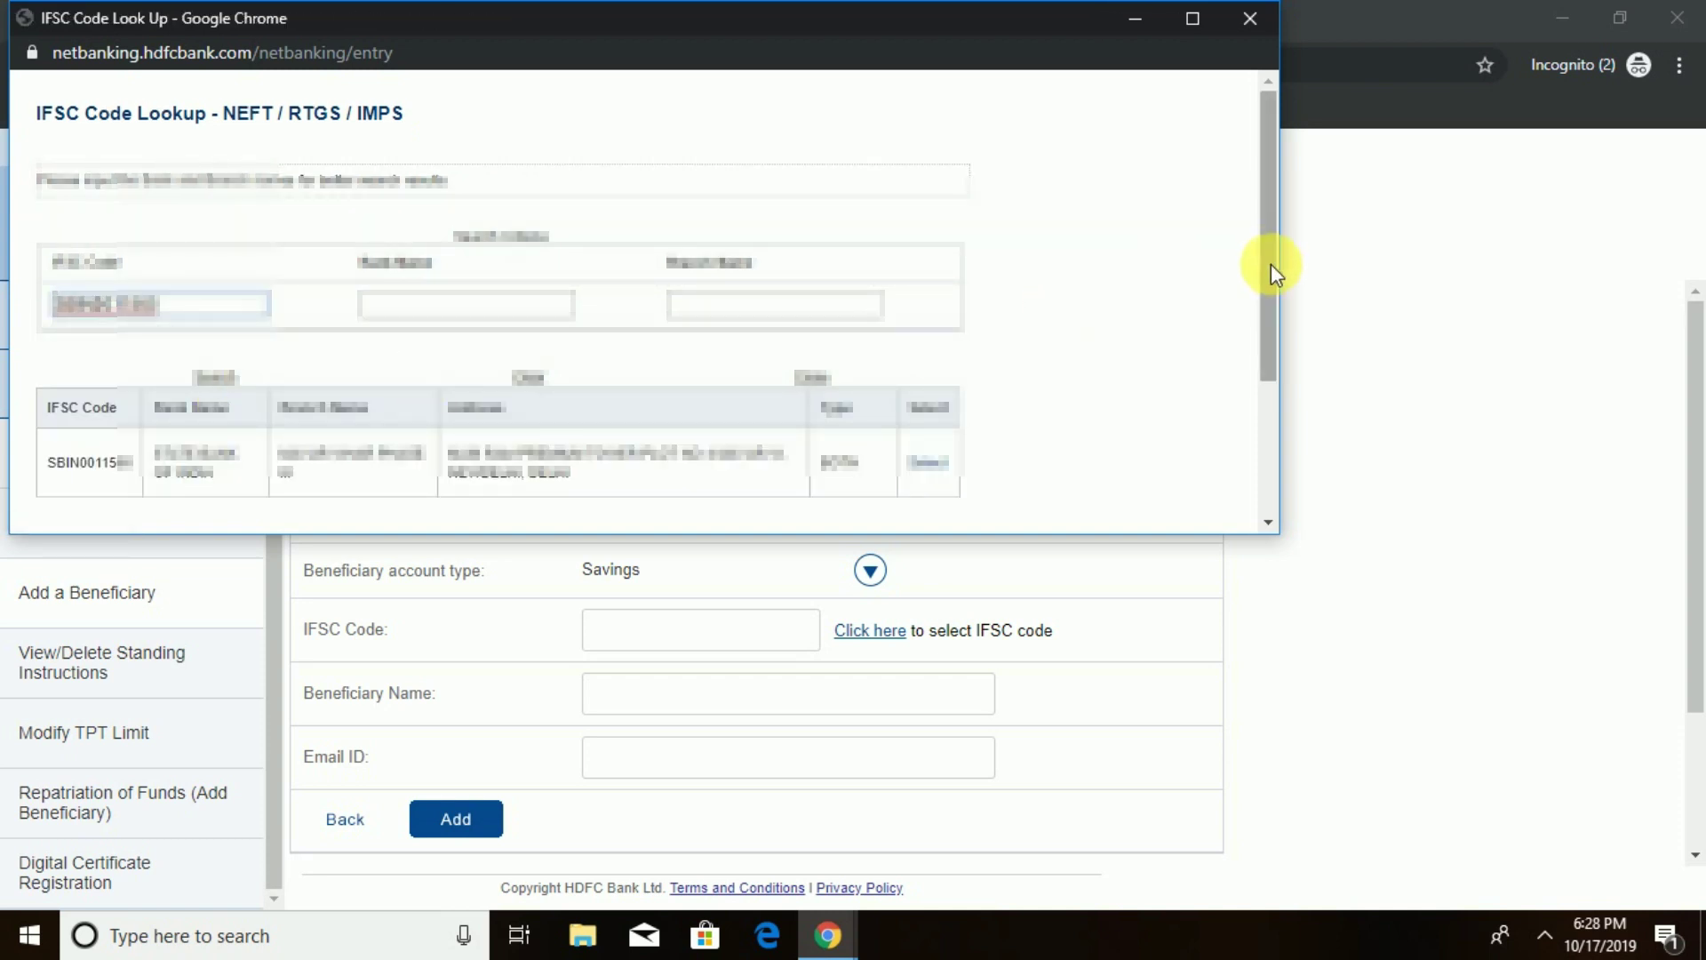
left_click_drag(1271, 264, 1271, 356)
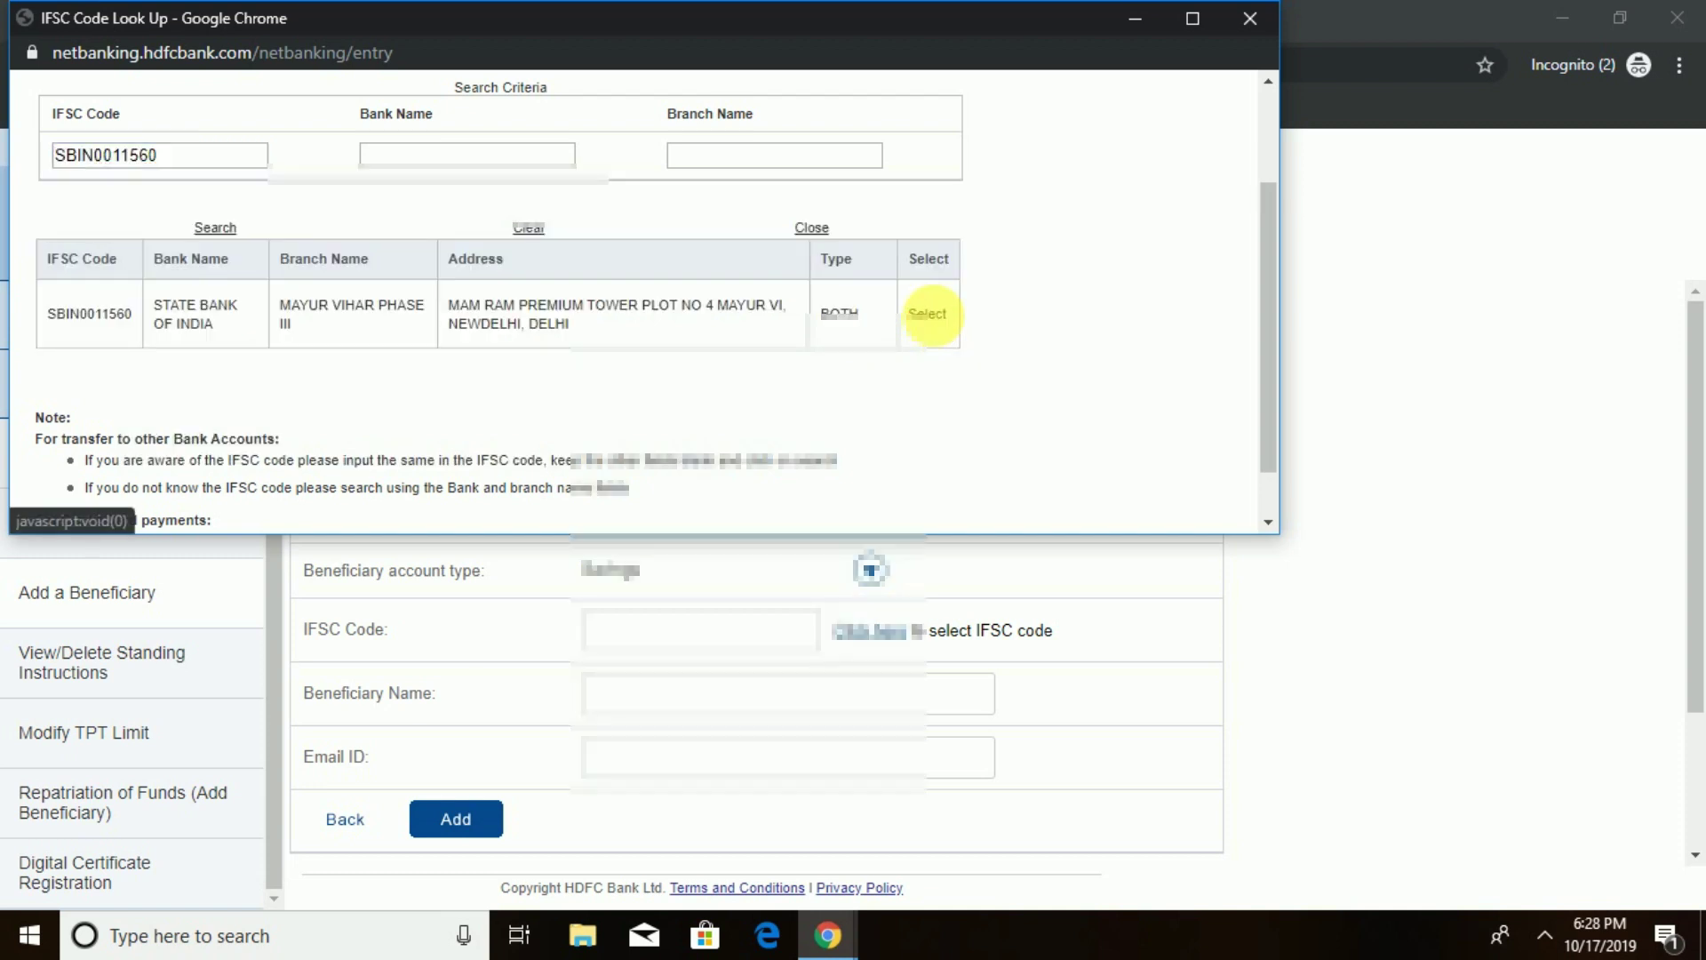
left_click(930, 316)
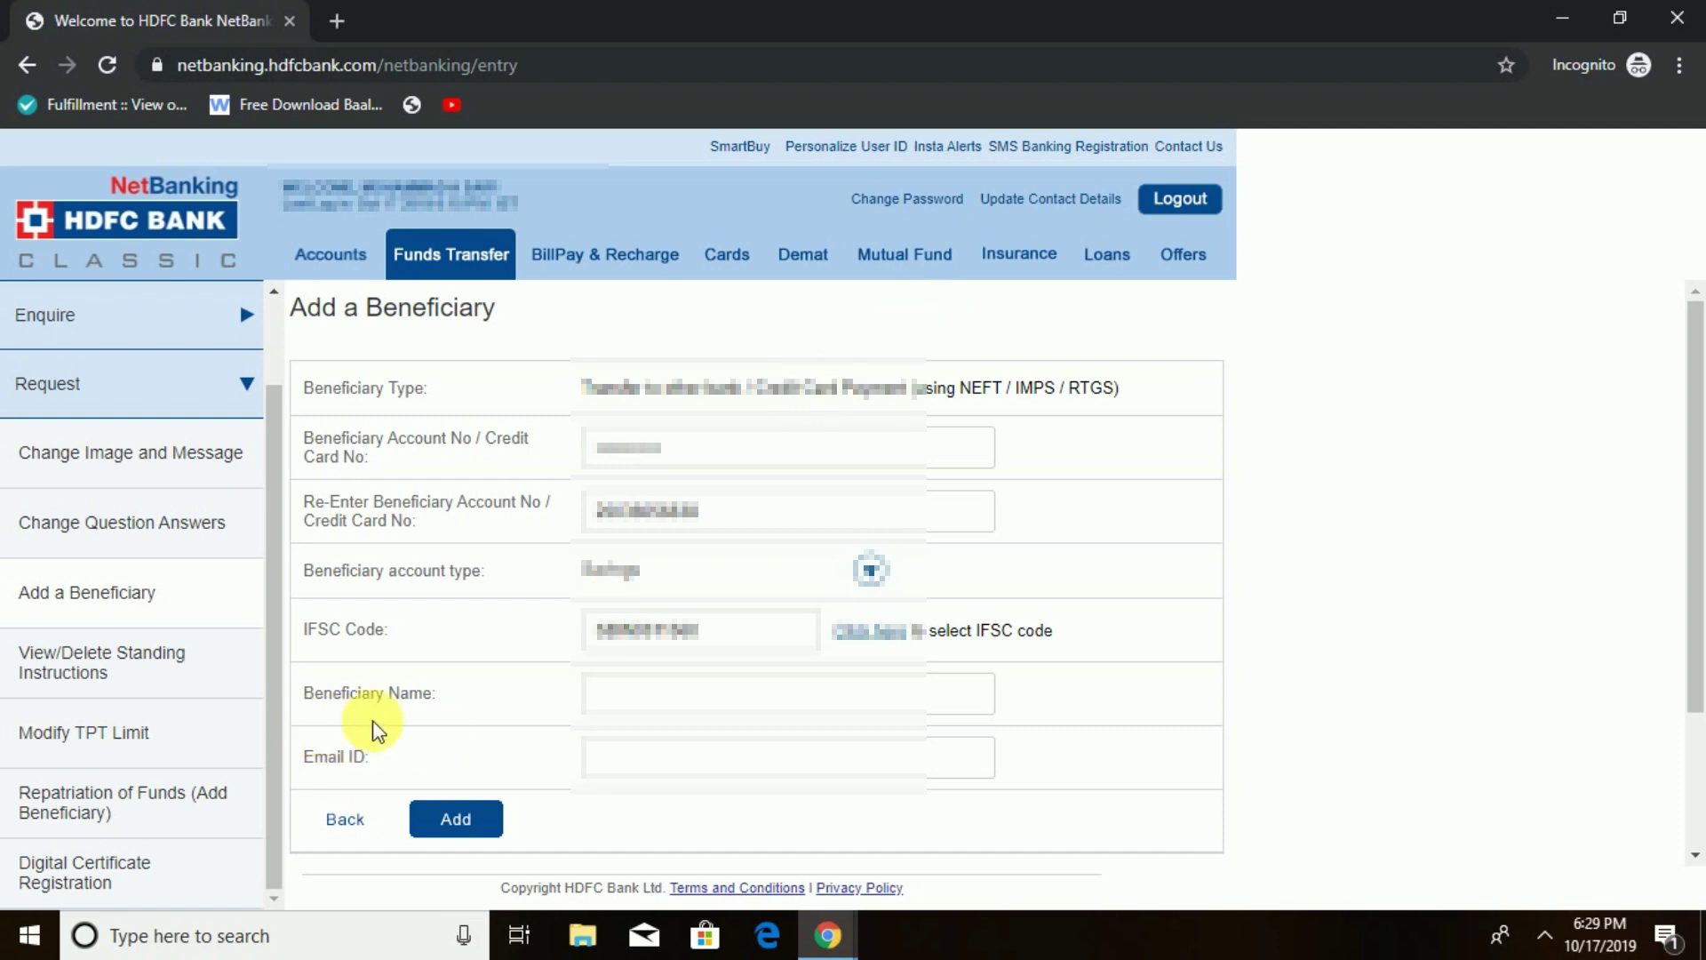
- Fill in the beneficiary's full name and e-mail address, correcting a typo in the name
left_click(633, 700)
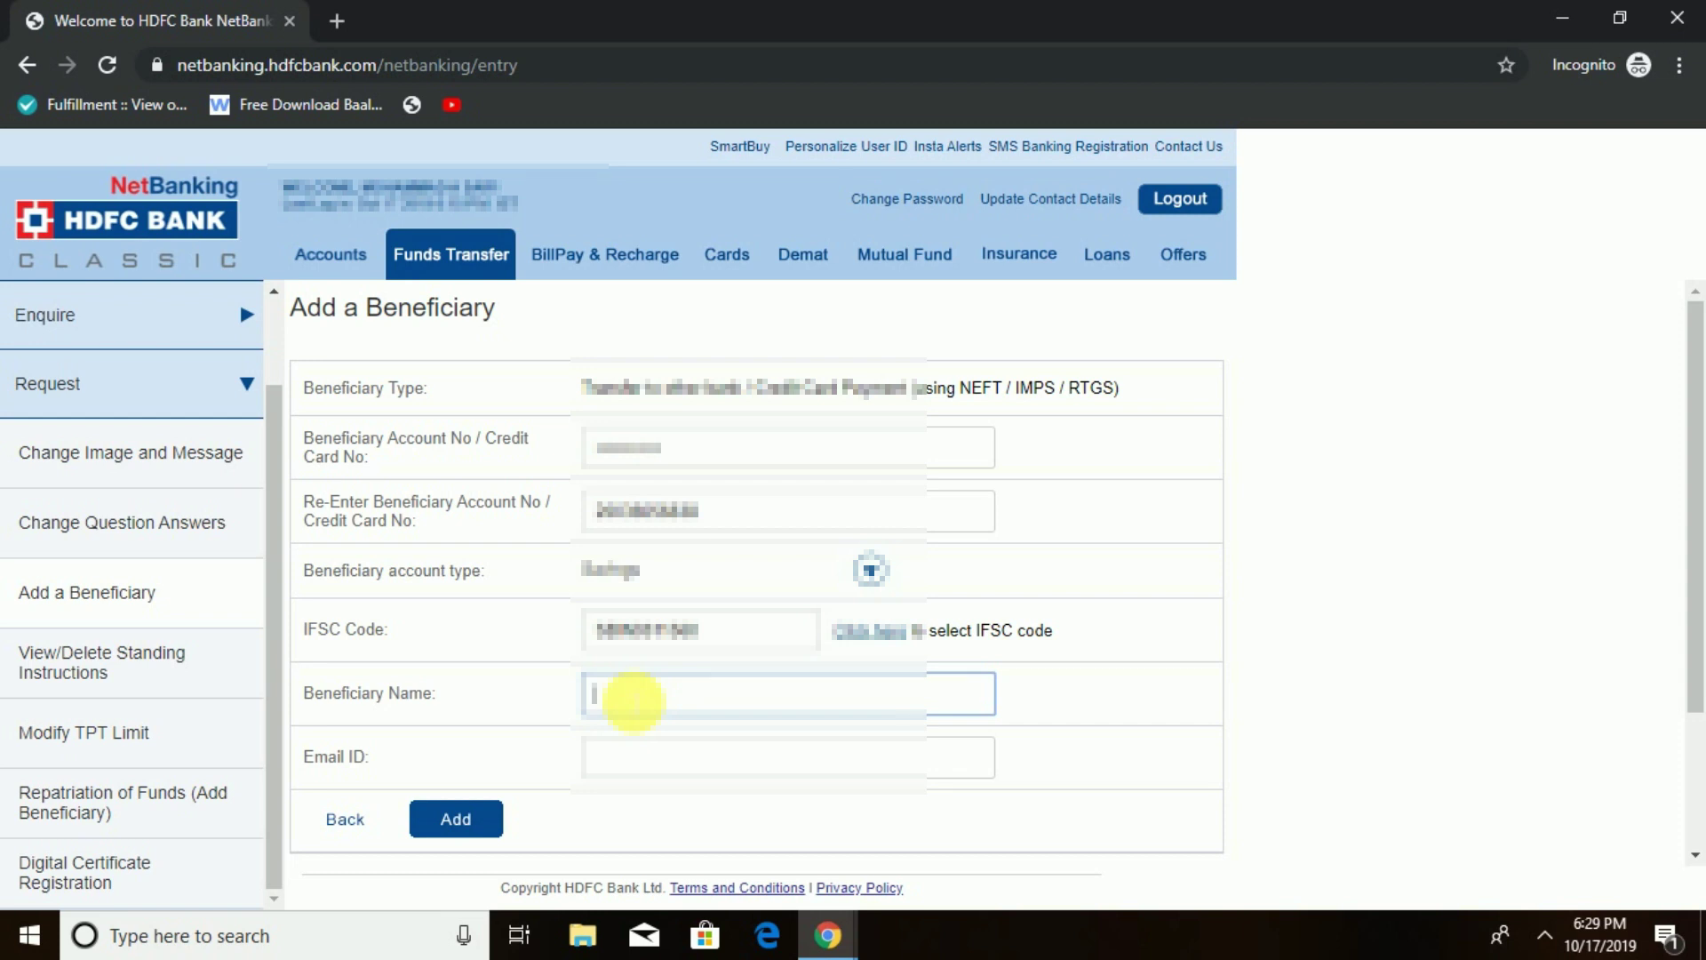
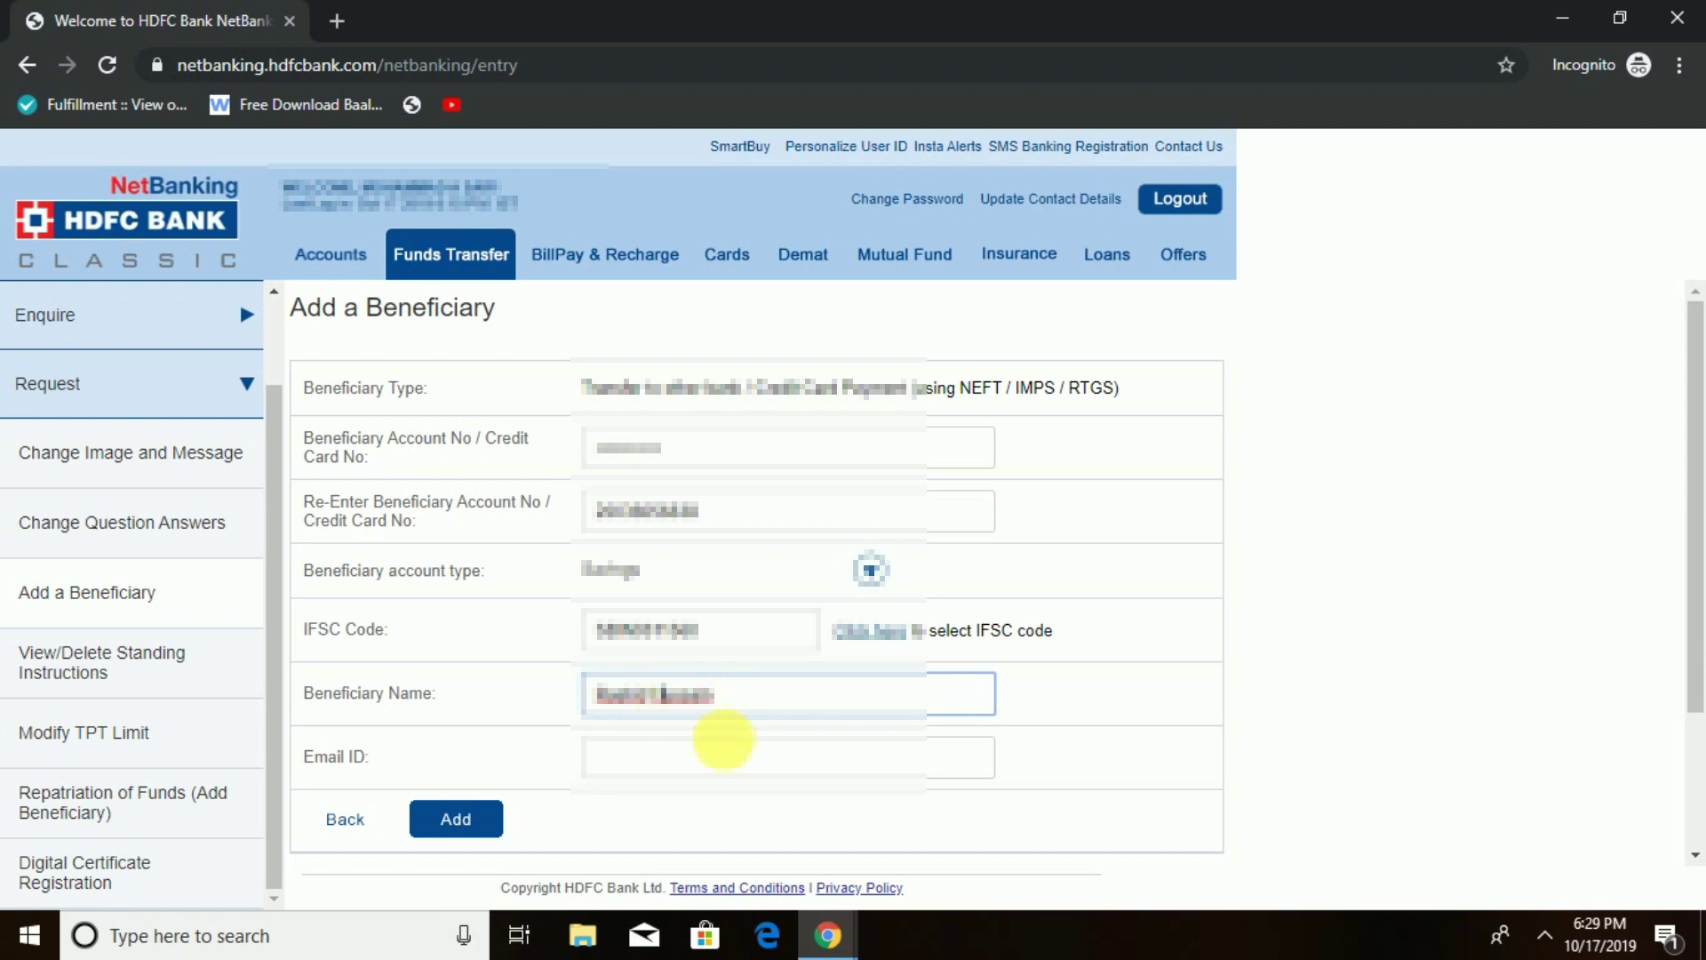
left_click(727, 752)
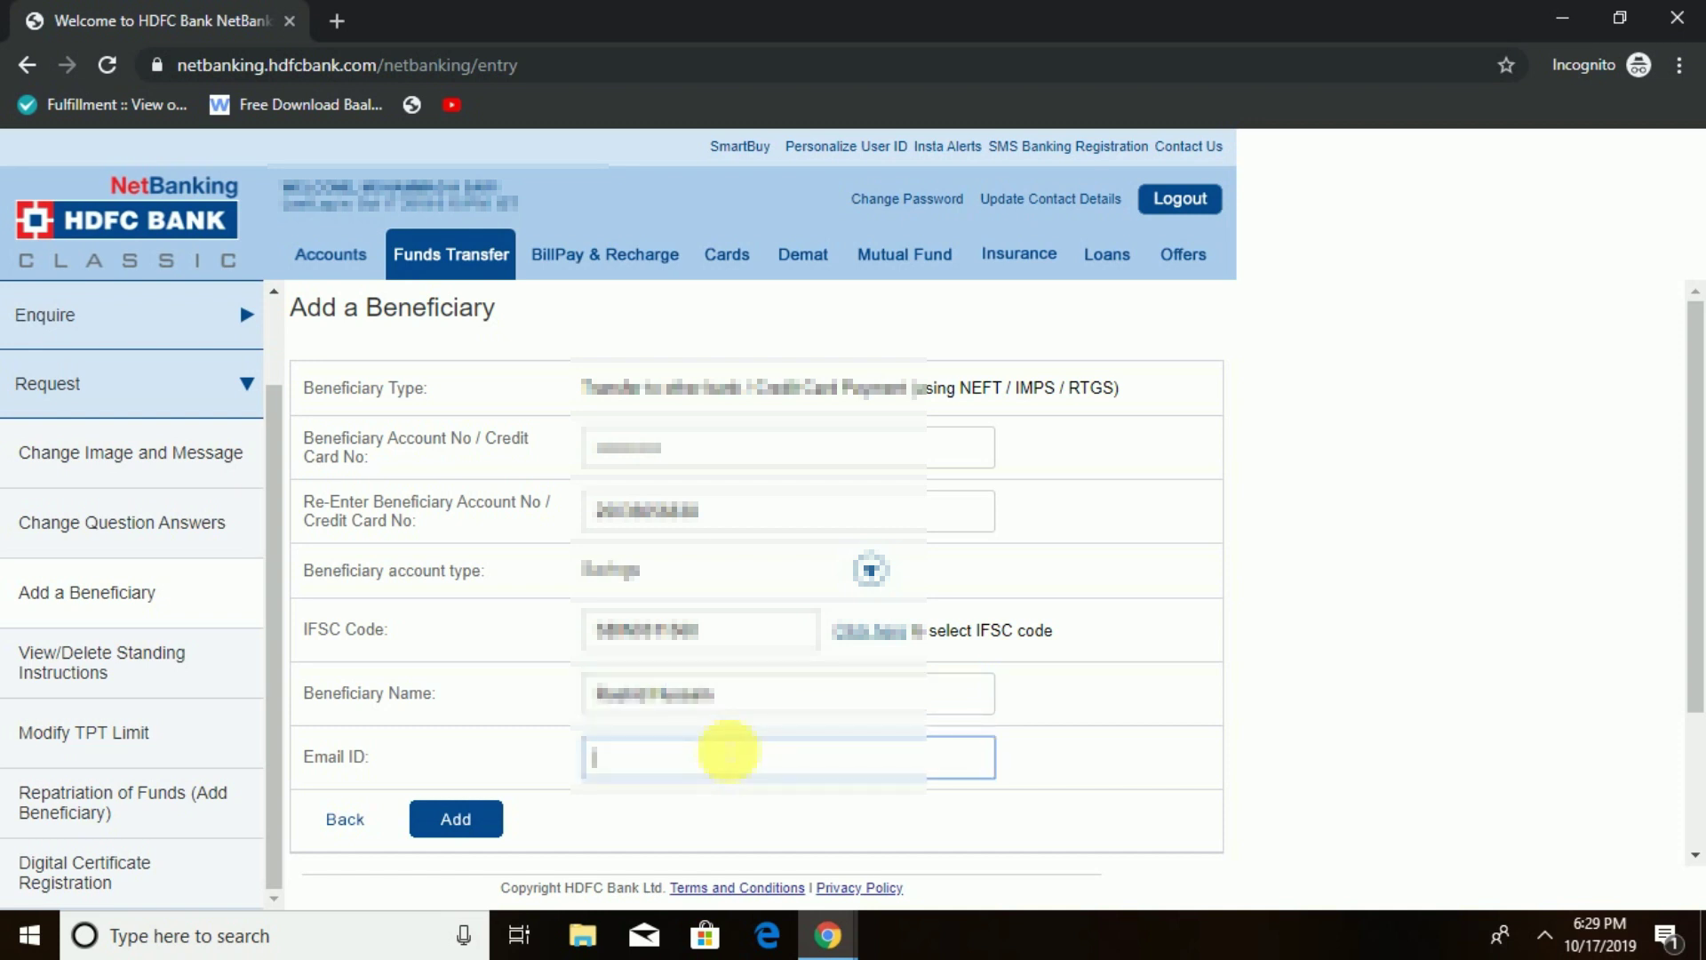
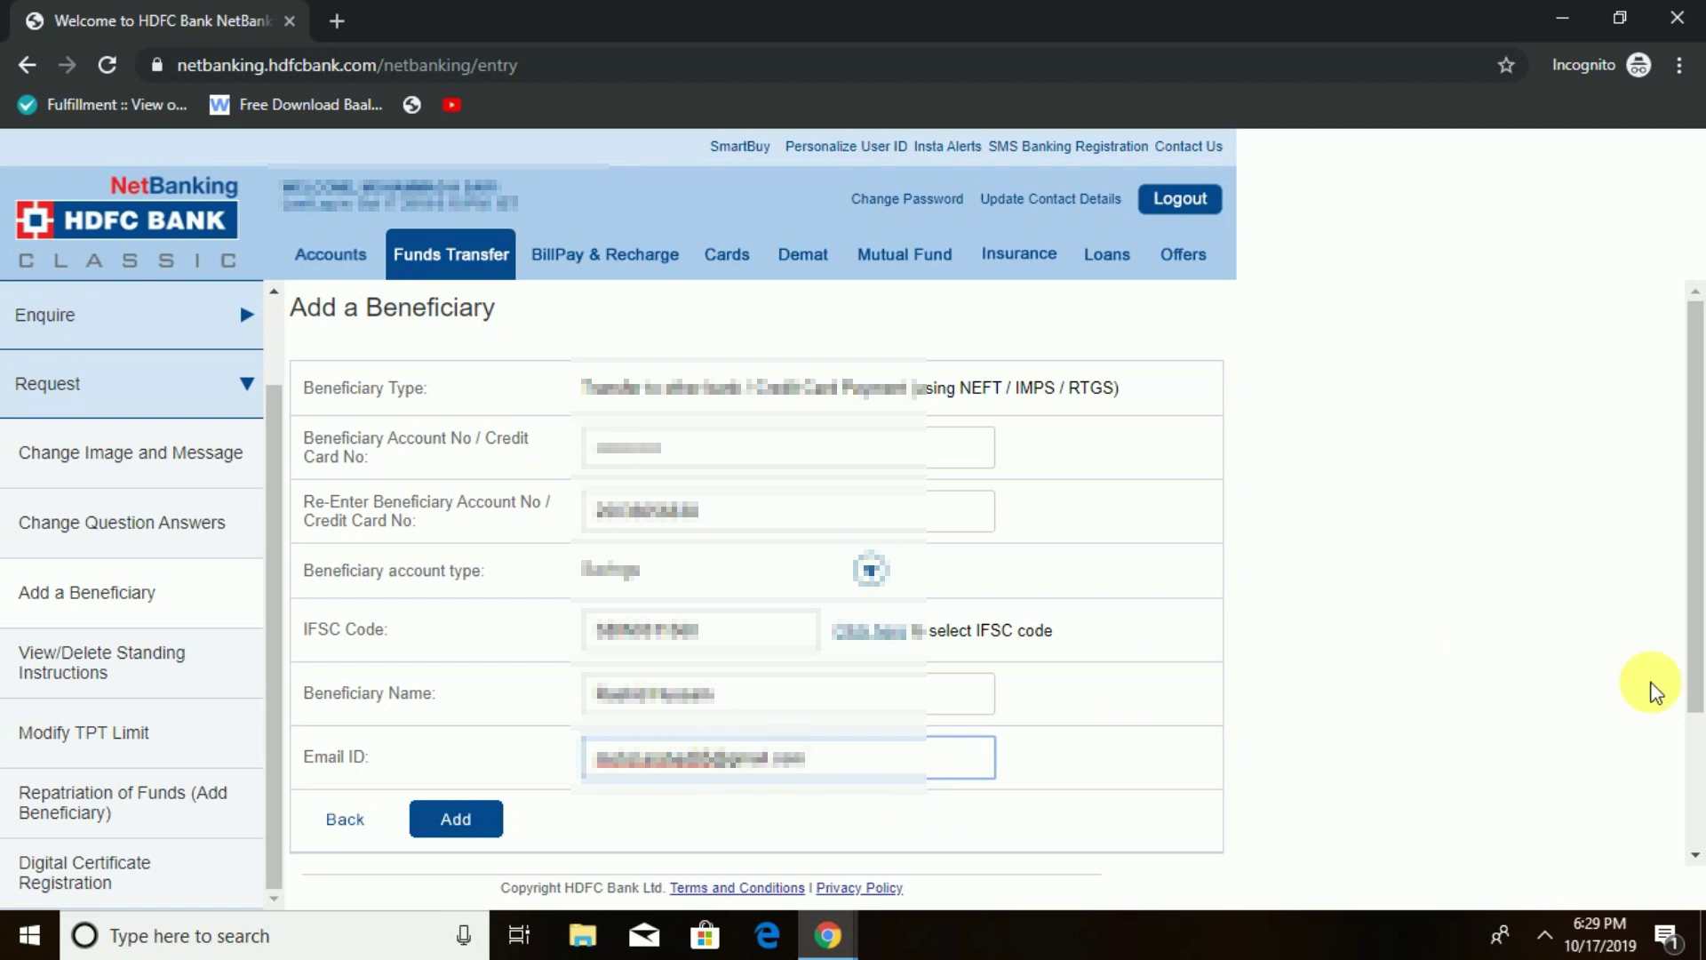
scroll(1694, 646, "down", 1)
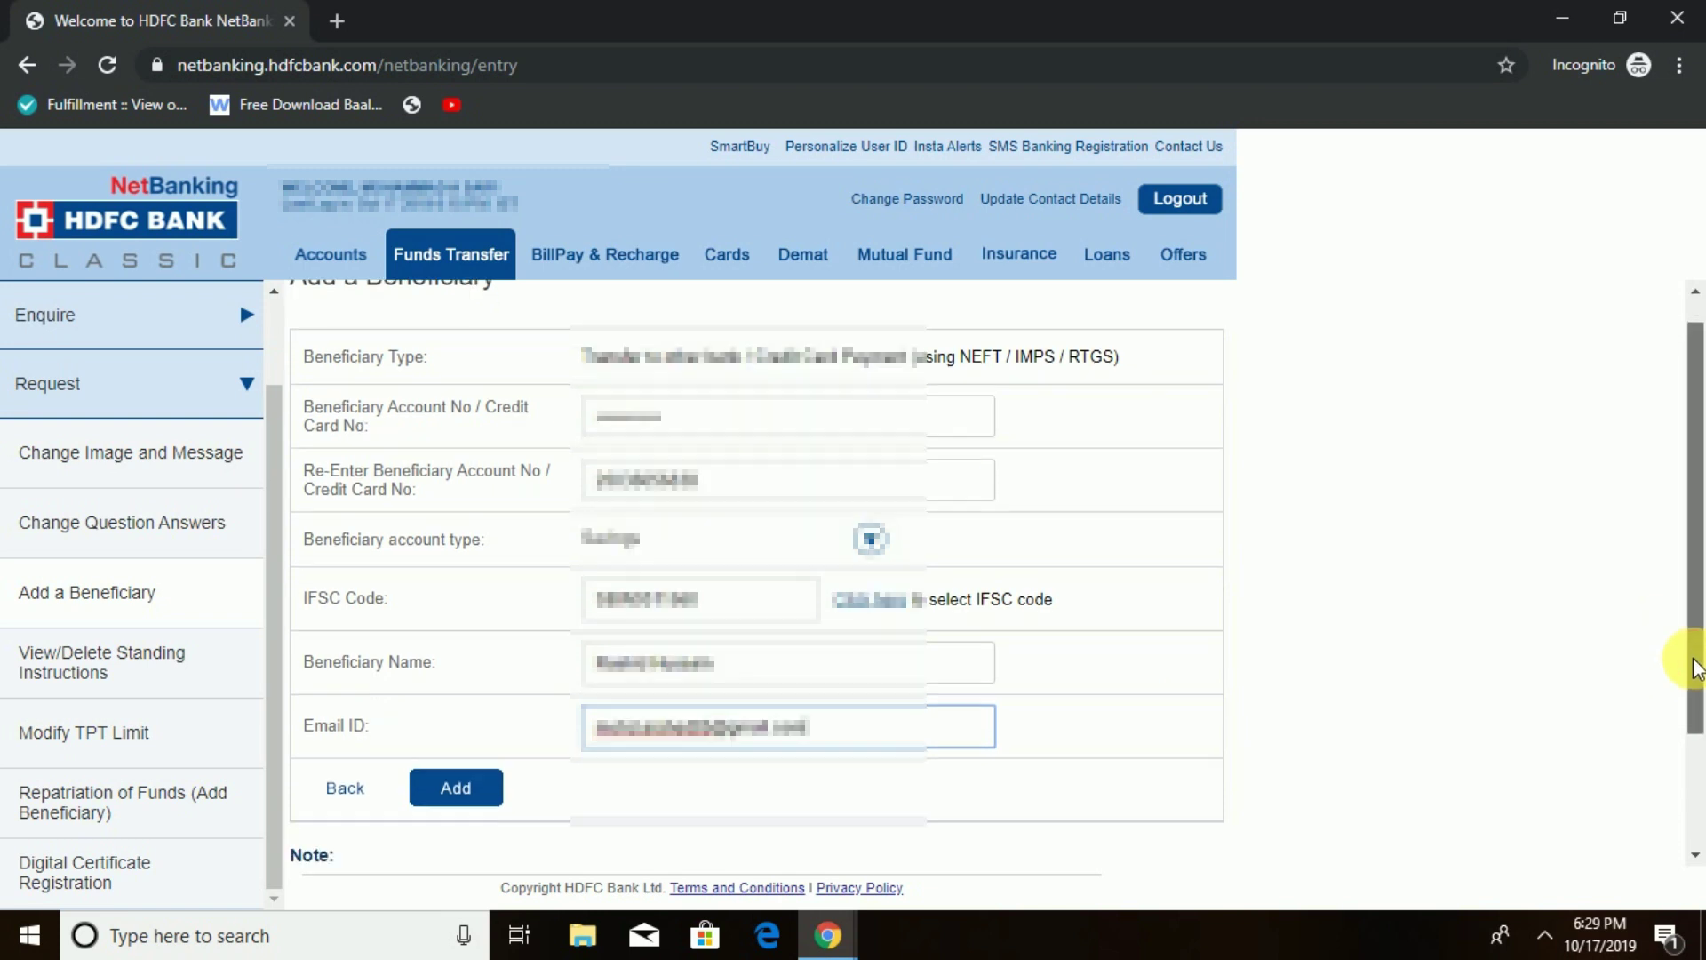
- Submit the new beneficiary with Add and accept the activation-limits notice with OK
left_click(469, 778)
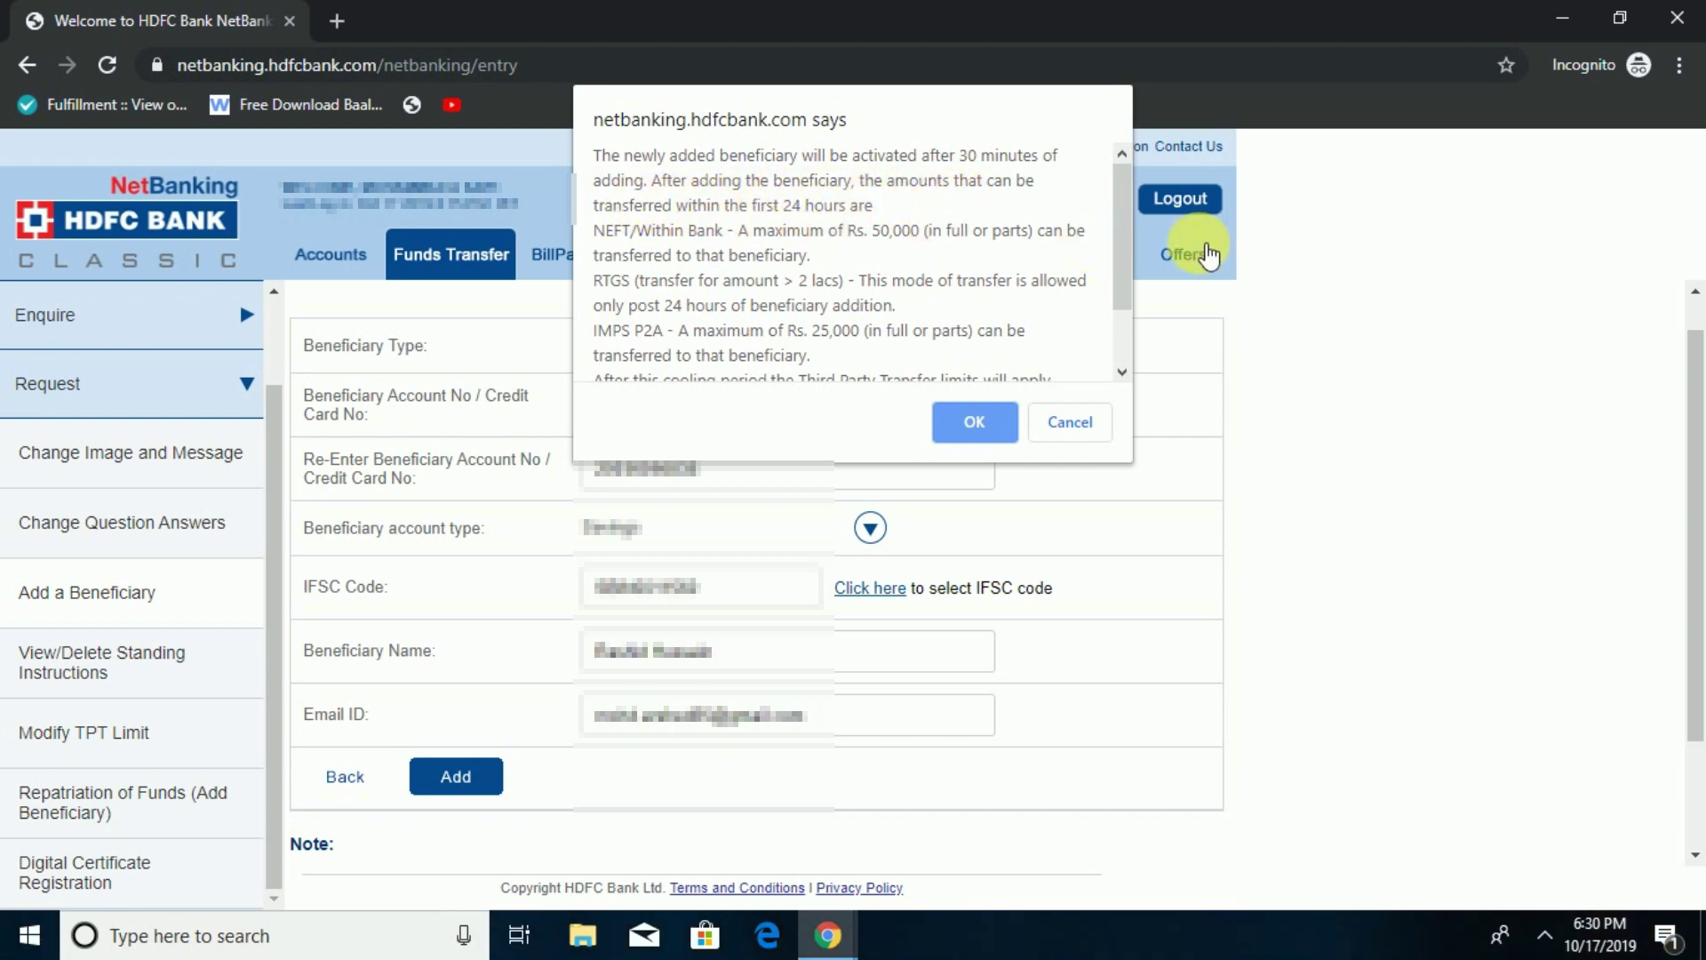
left_click_drag(1124, 227, 1127, 263)
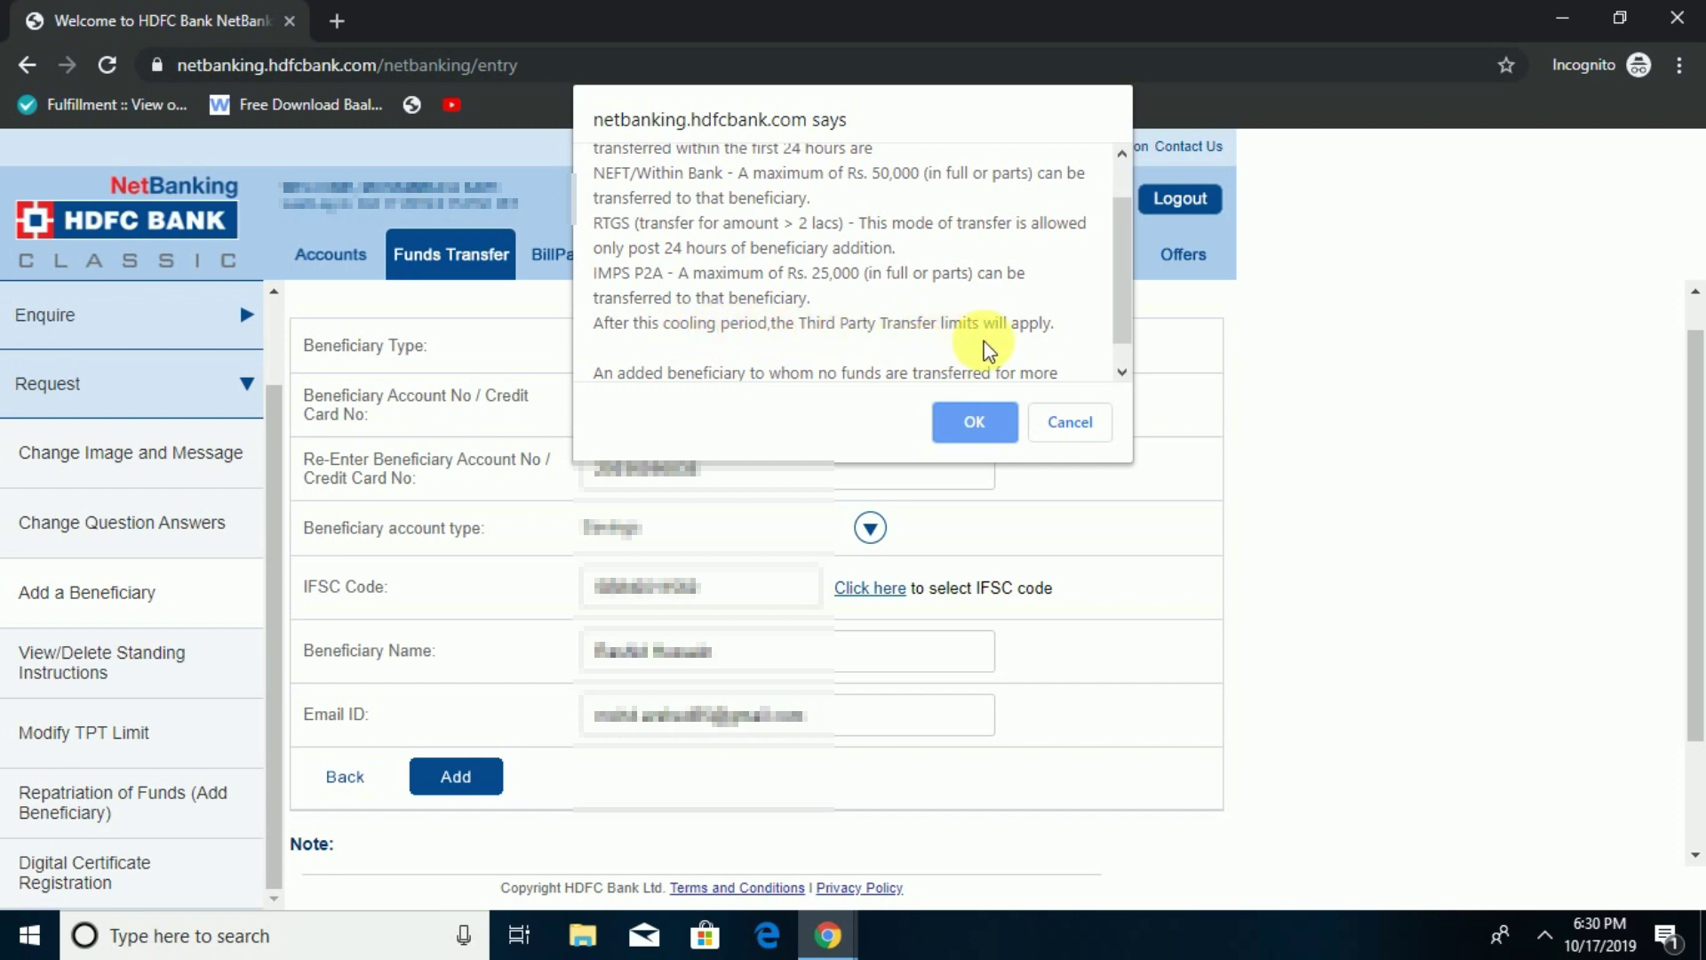
left_click_drag(1122, 304, 1122, 333)
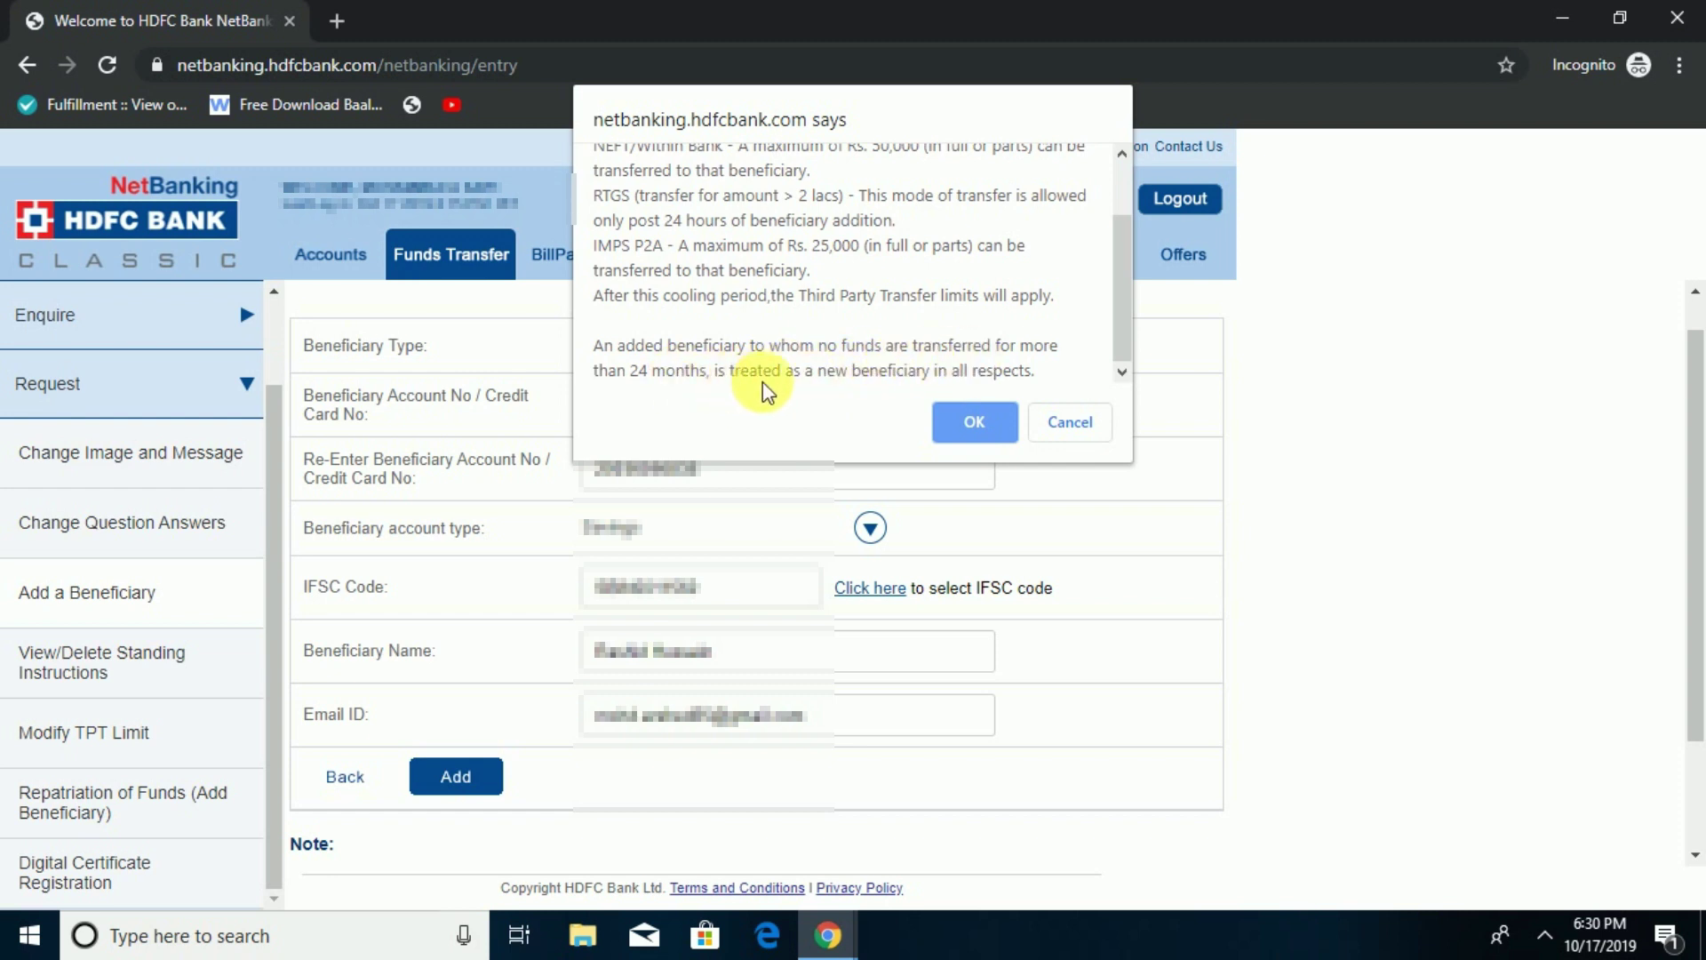
left_click(971, 425)
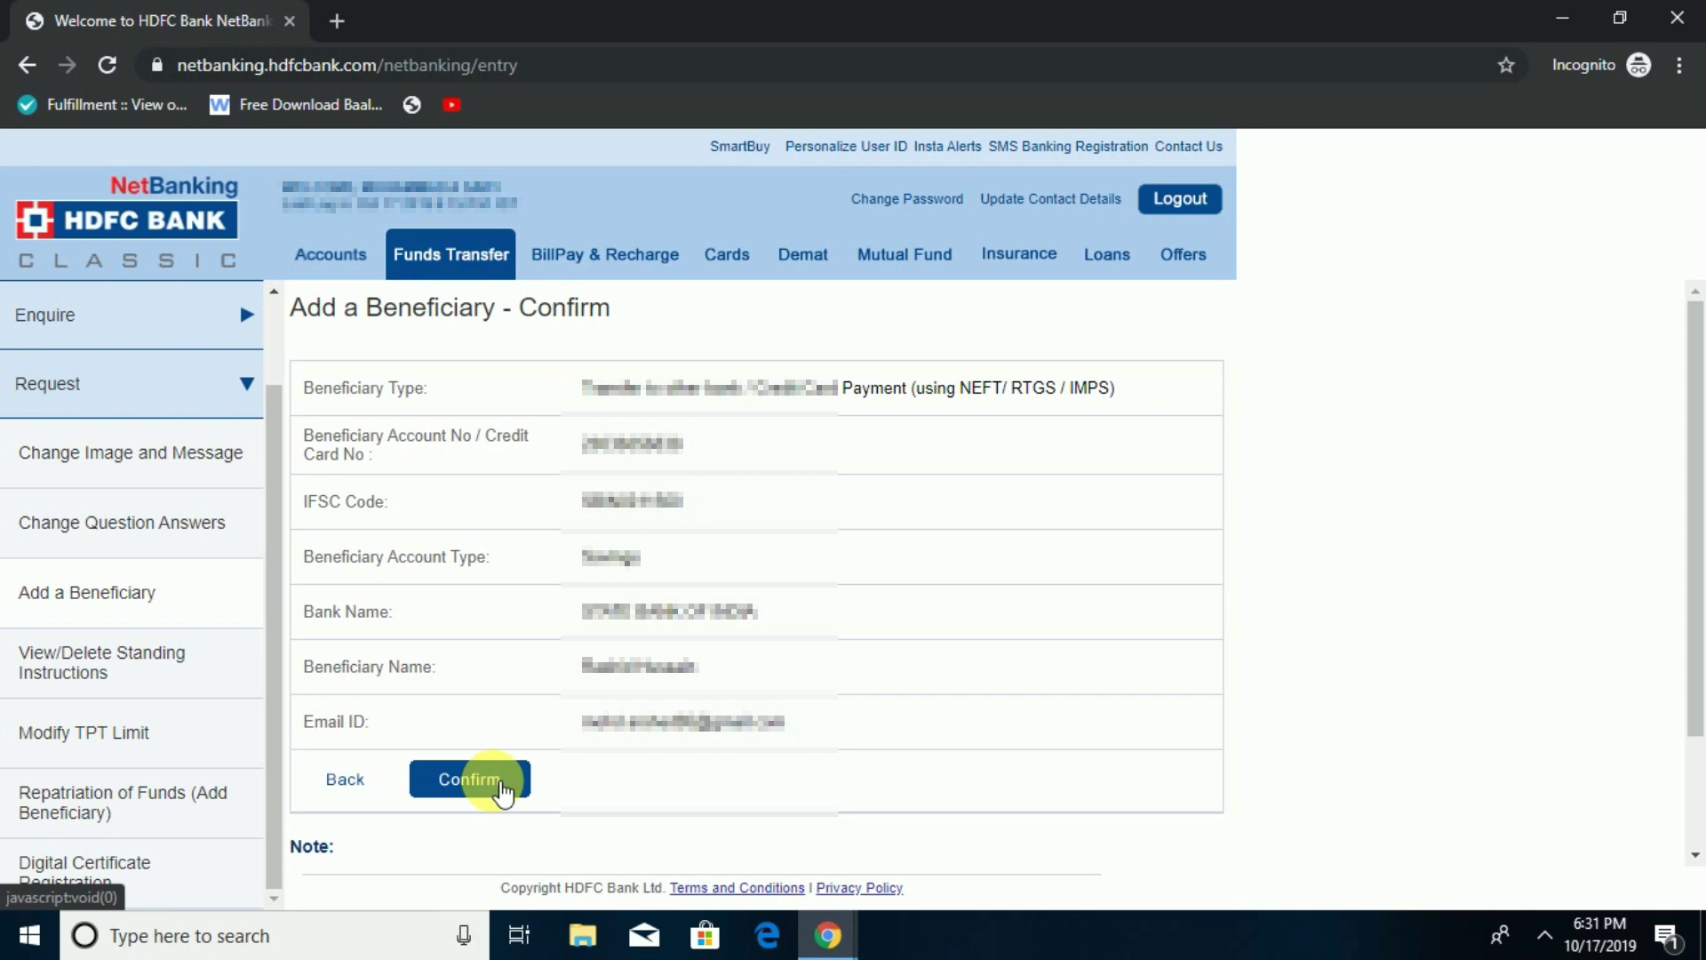
- Confirm the new State Bank of India beneficiary's details
left_click(501, 786)
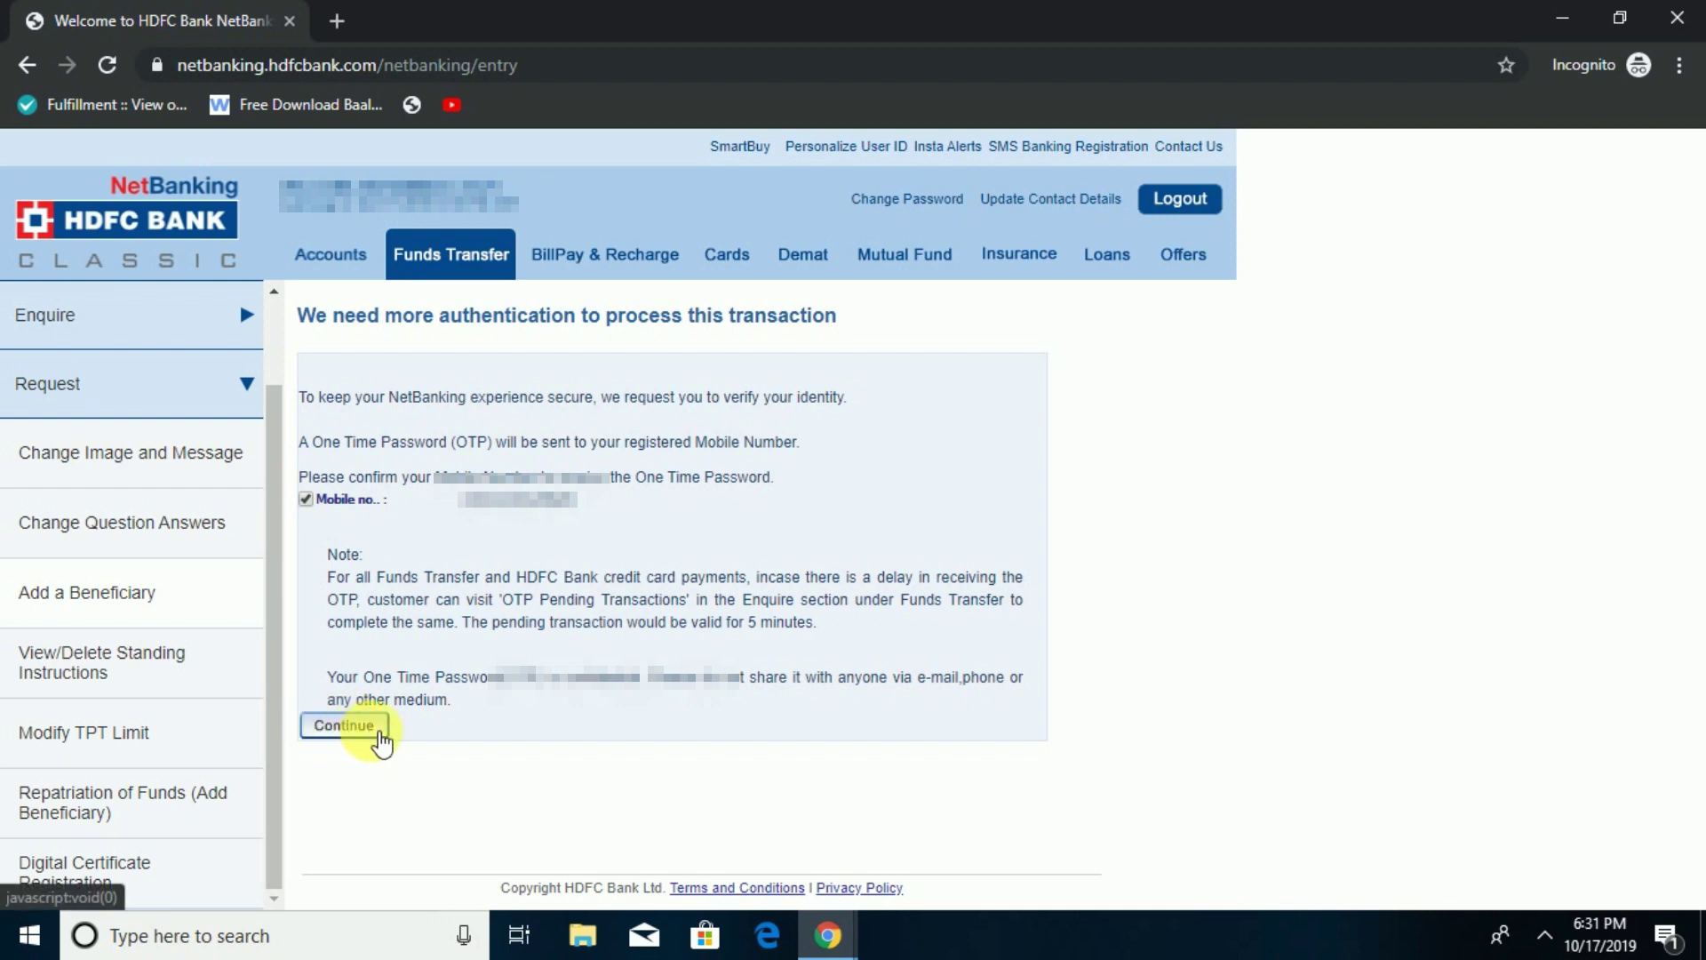
- Request the one-time password, enter it, and submit it to complete the beneficiary addition
left_click(349, 731)
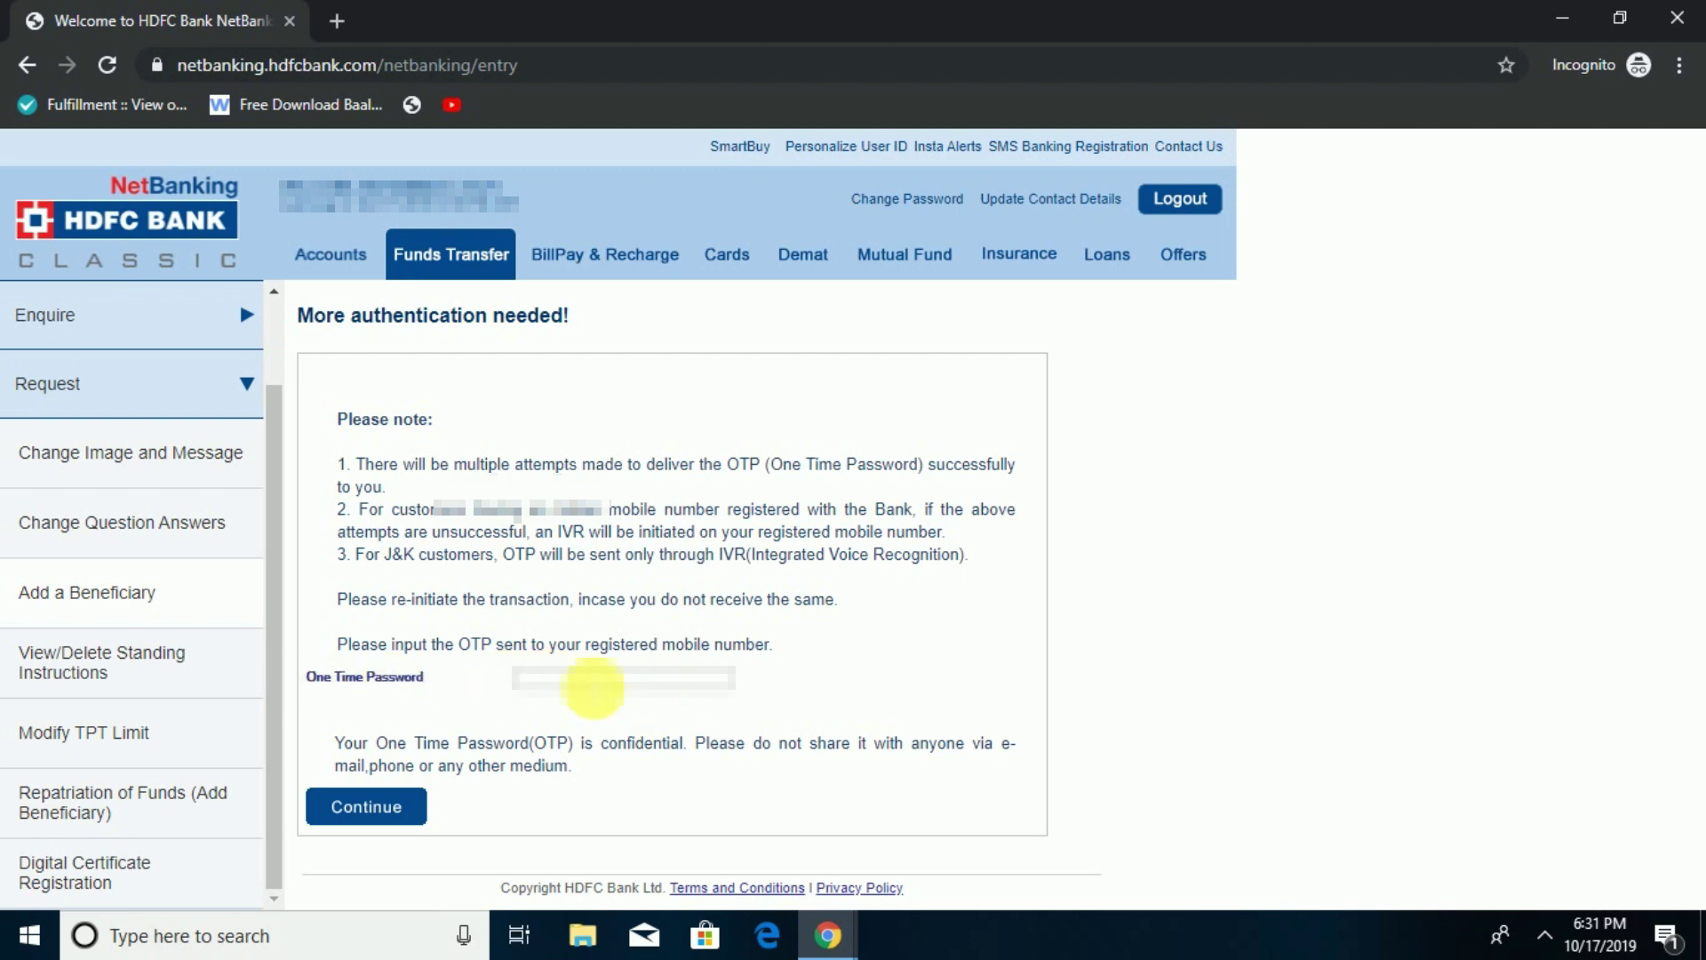
left_click(592, 686)
type("*******")
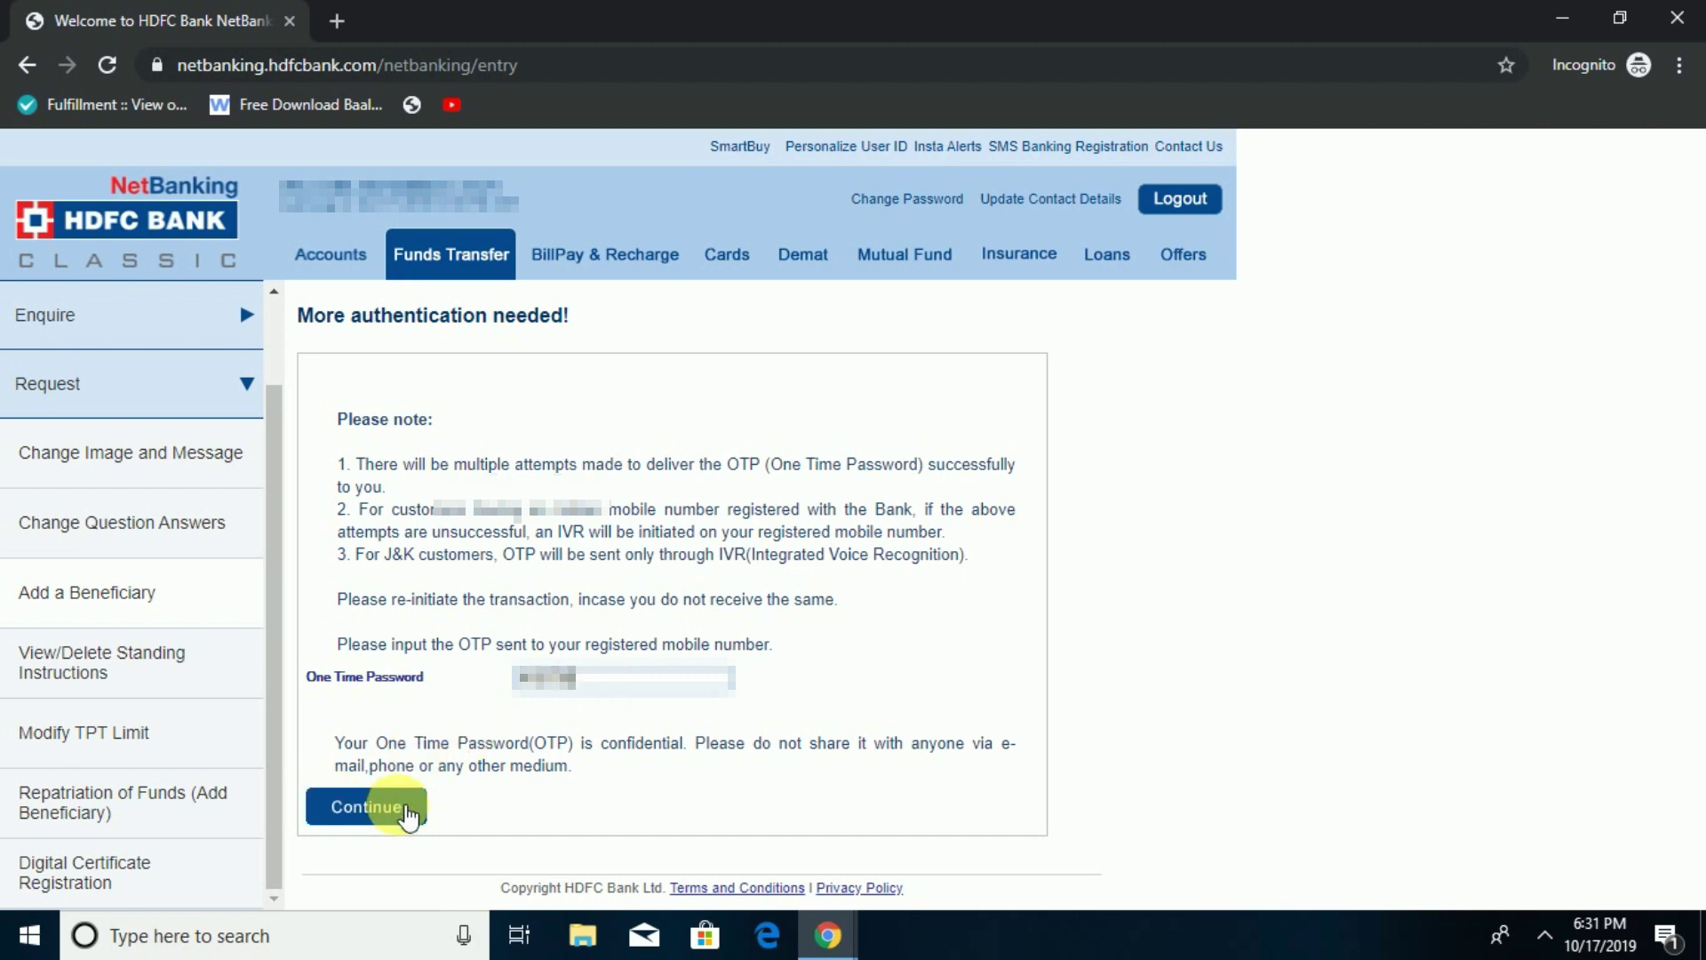
left_click(366, 807)
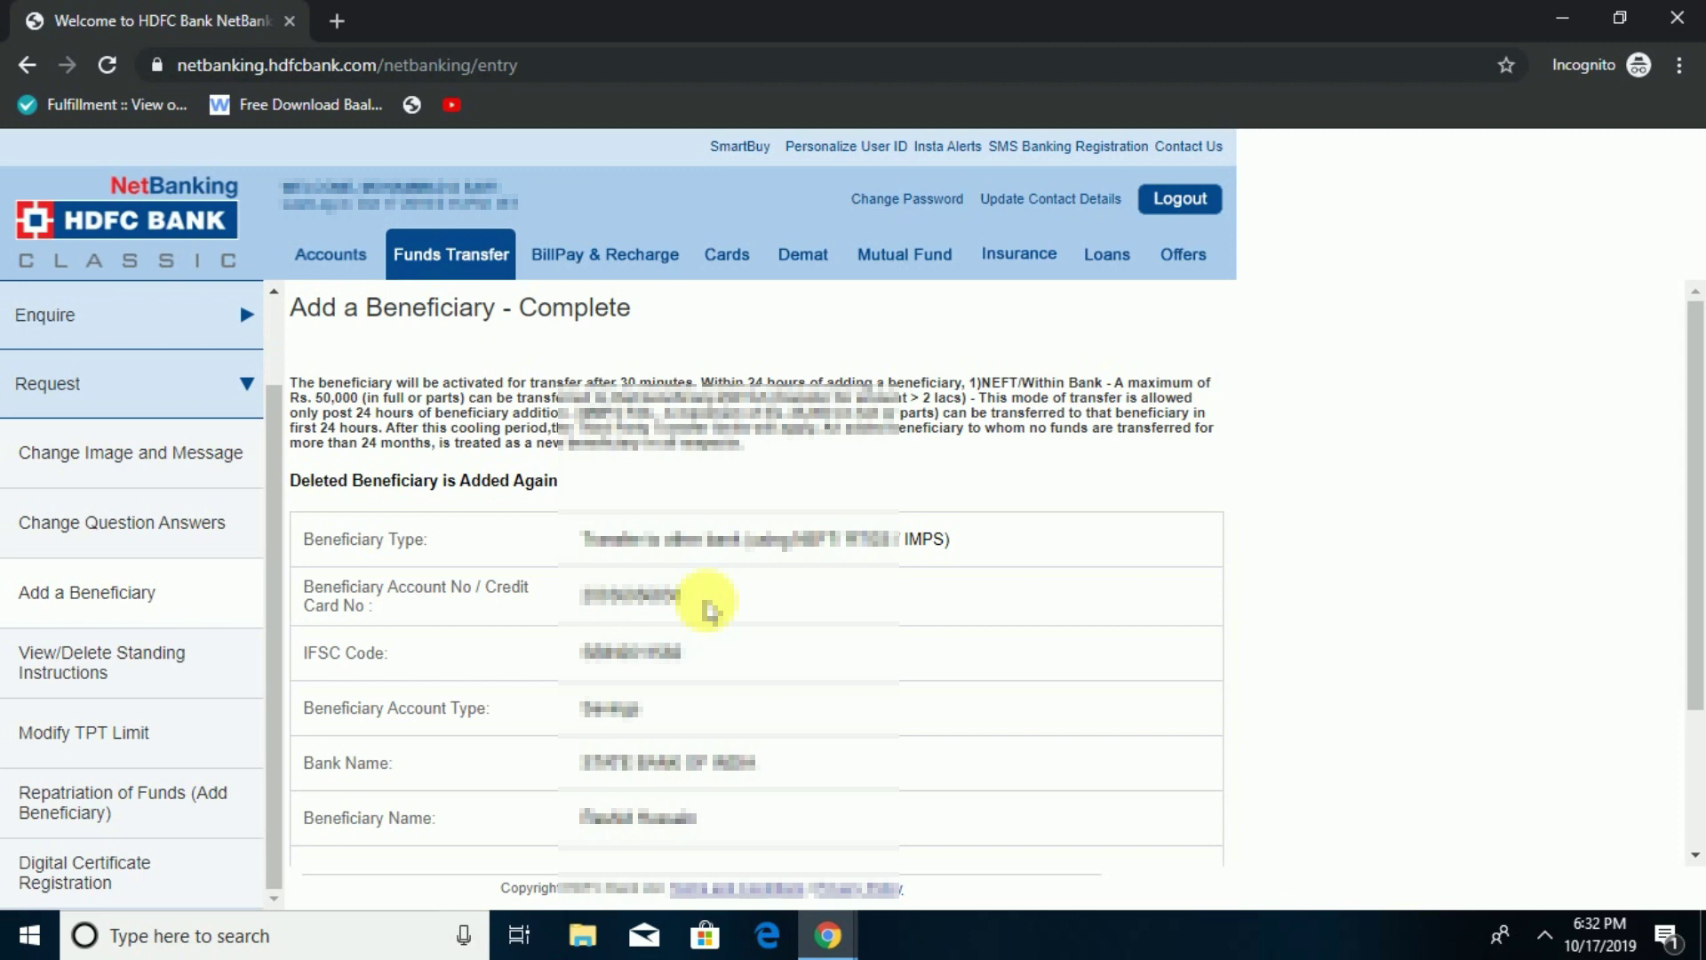
- Scroll through the completed beneficiary details, then log out of NetBanking
left_click_drag(1692, 556, 1691, 884)
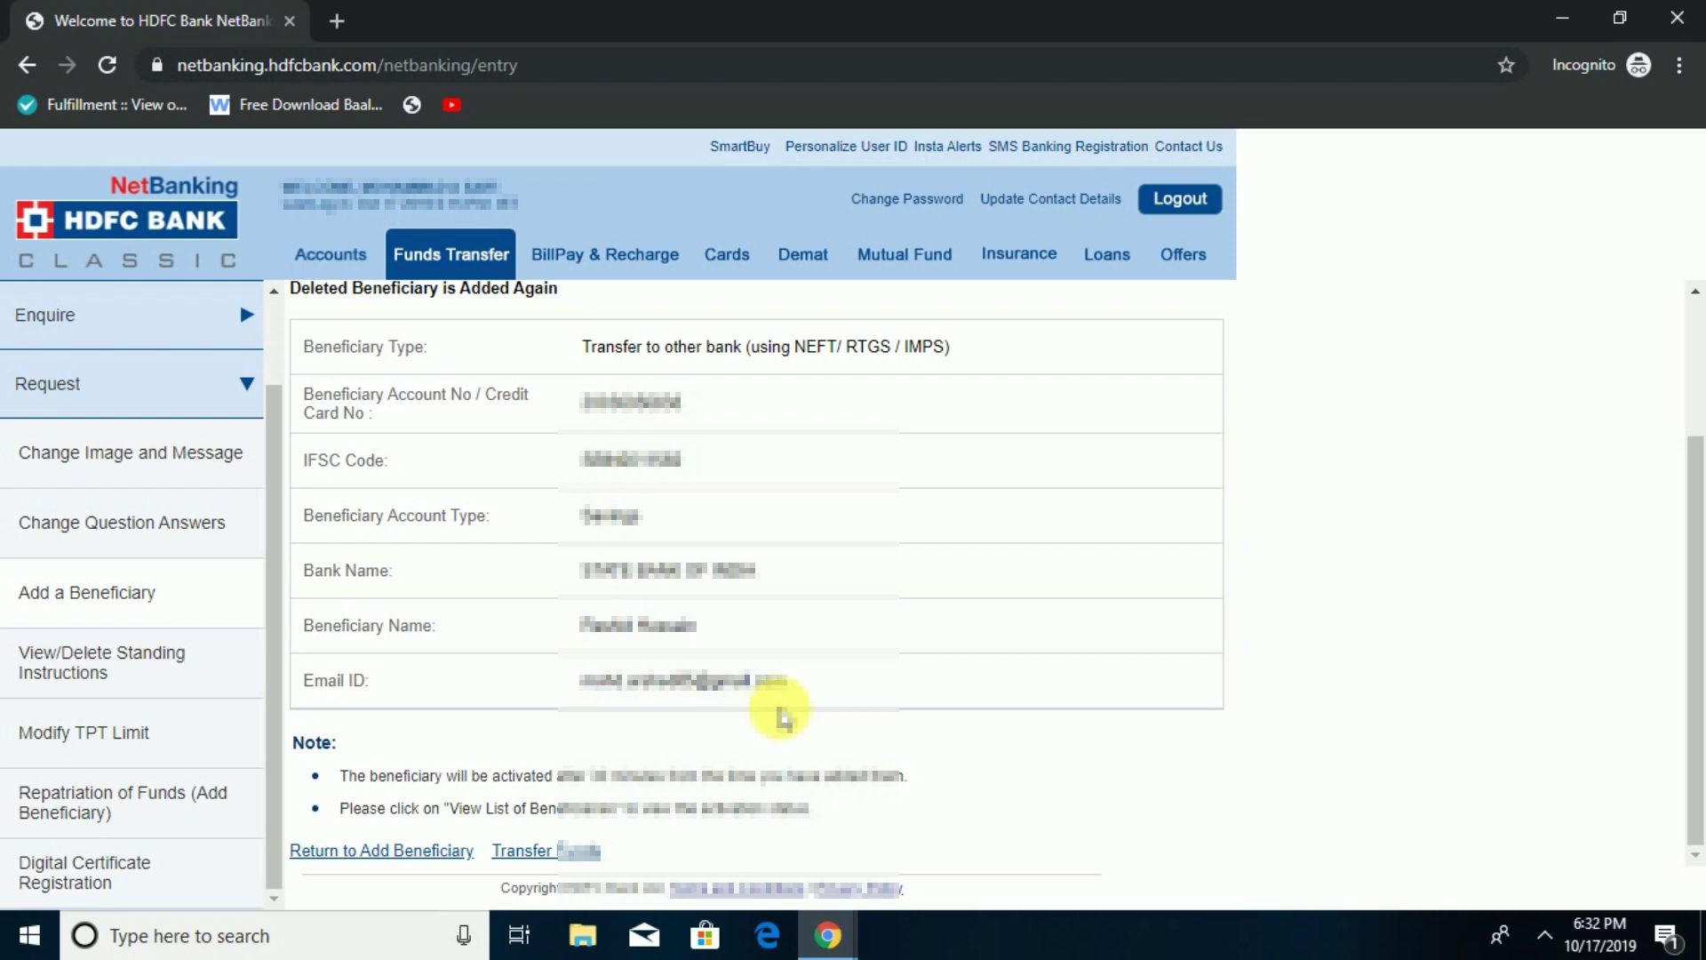
left_click(1182, 199)
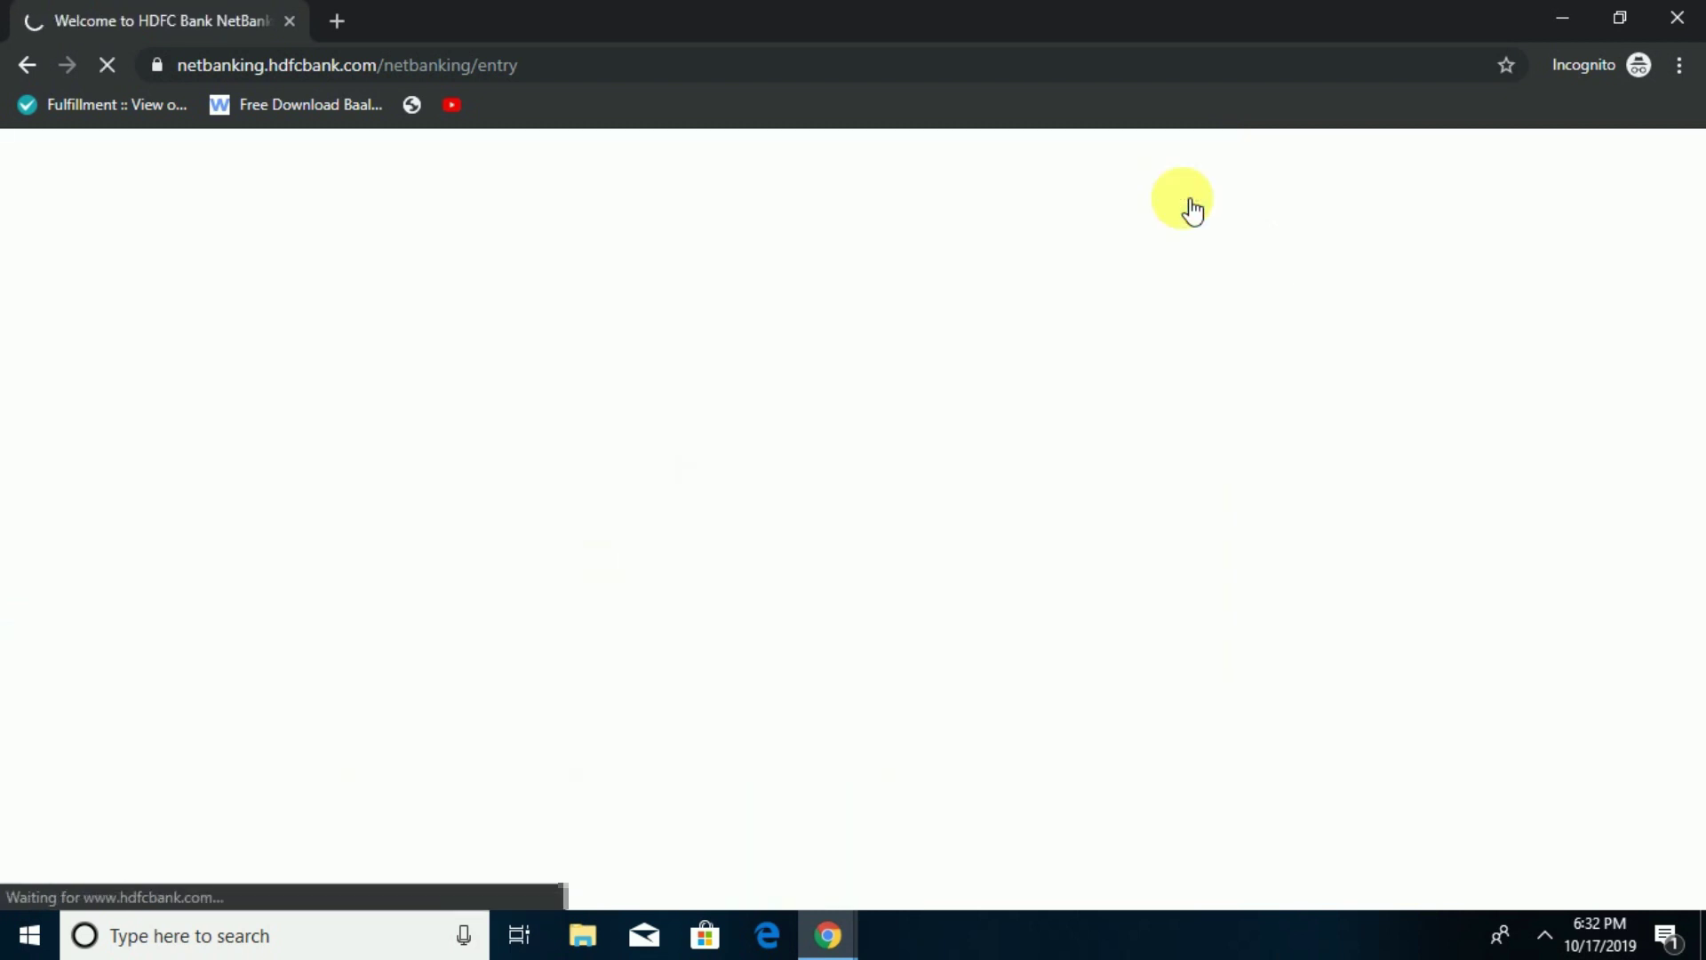